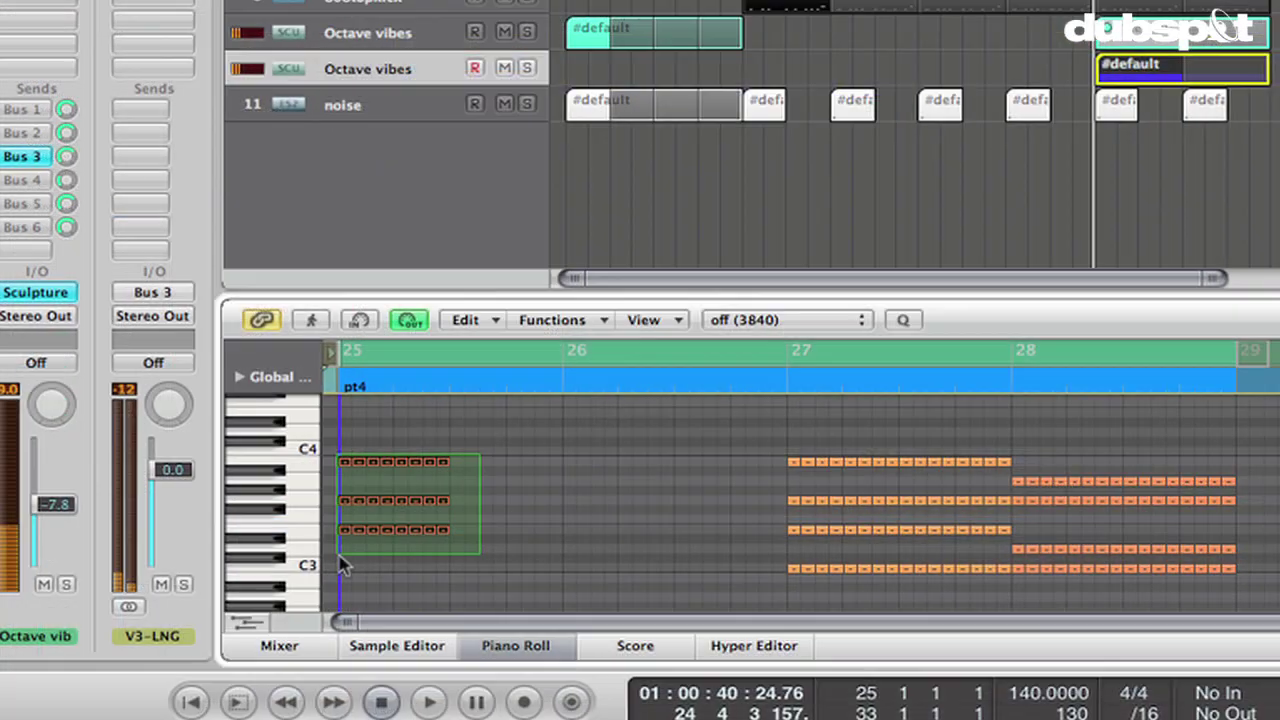
Clear the drum track solos and loop the Octave vibes track from bar 25.
{"action": "left_click_drag", "start_coordinate": [247, 643], "coordinate": [253, 642]}
{"action": "left_click_drag", "start_coordinate": [321, 533], "coordinate": [417, 534]}
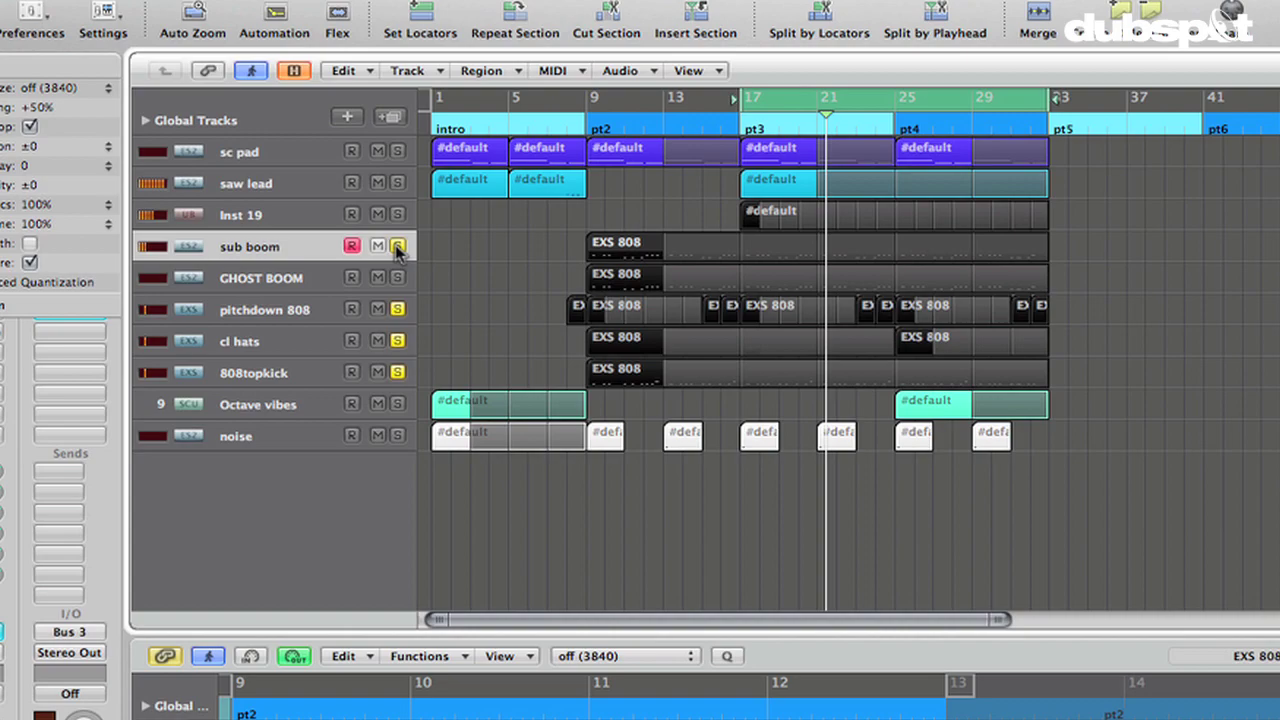
{"action": "left_click_drag", "start_coordinate": [395, 248], "coordinate": [395, 372]}
{"action": "left_click", "coordinate": [260, 403]}
{"action": "left_click_drag", "start_coordinate": [748, 94], "coordinate": [916, 94]}
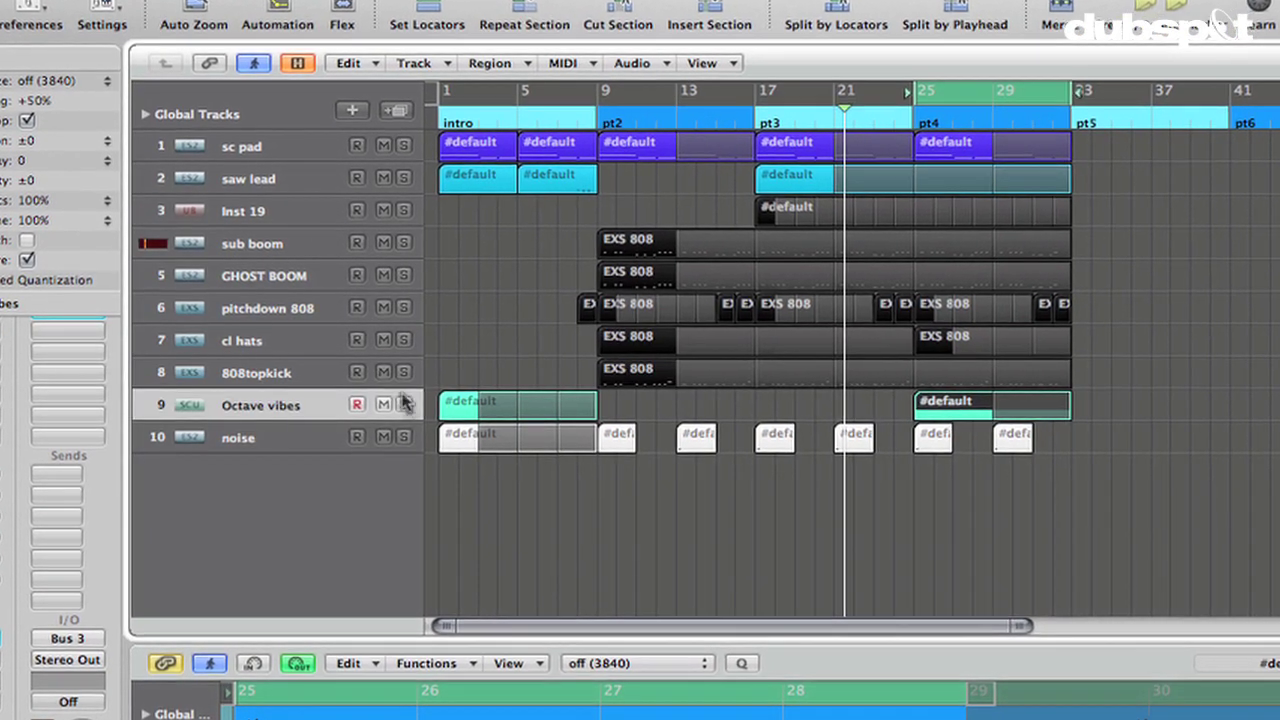
{"action": "key", "text": "s"}
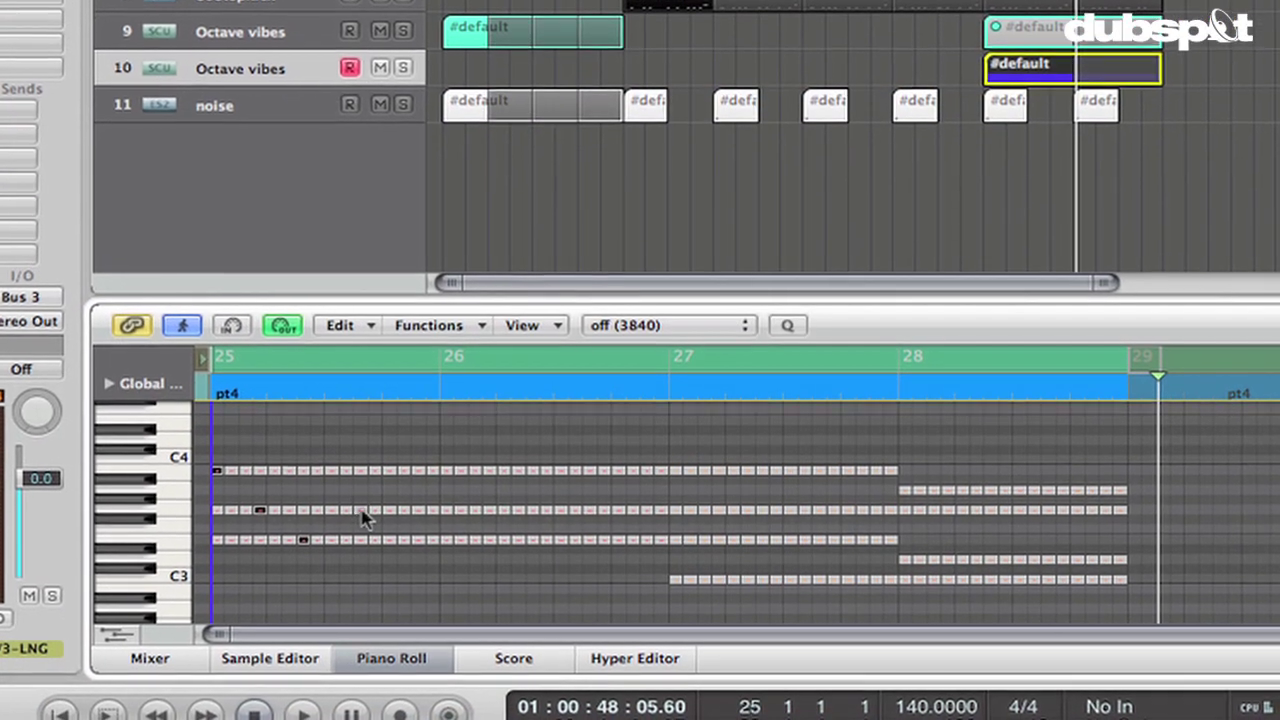
Mute seven scattered notes in the vibes grid to shape a melody.
{"action": "left_click", "coordinate": [362, 511]}
{"action": "left_click", "coordinate": [389, 470]}
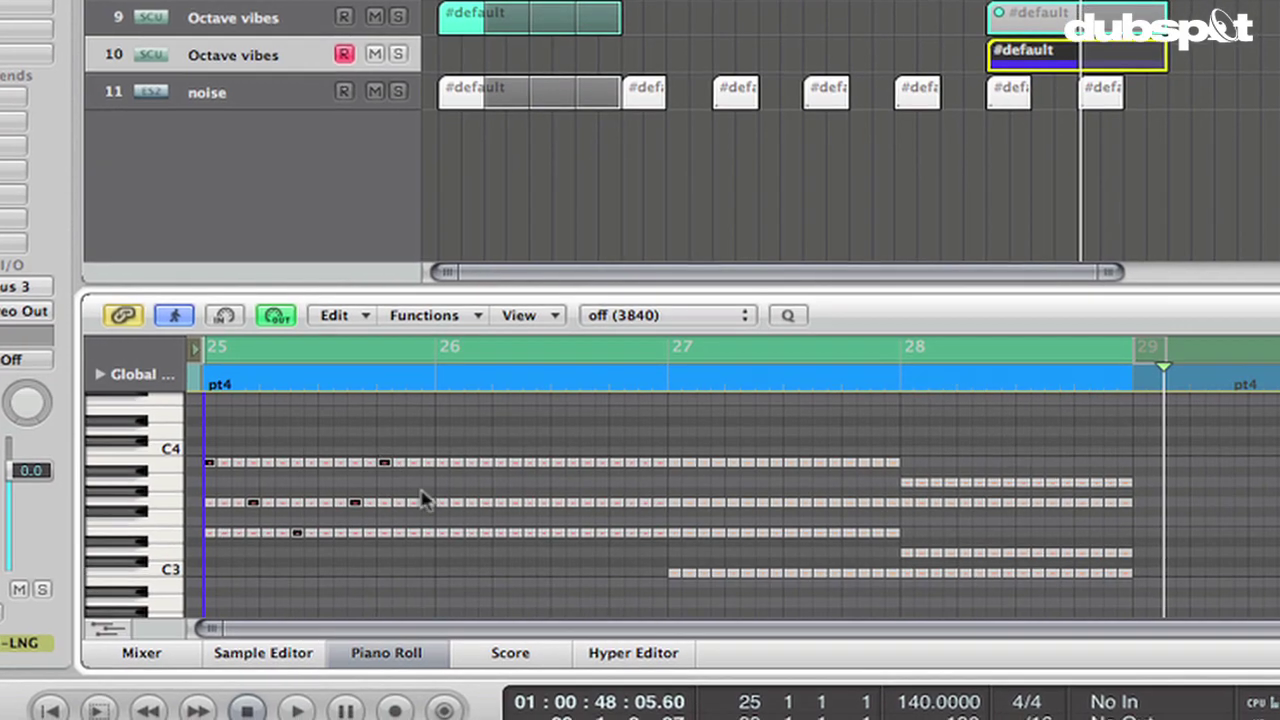
{"action": "left_click", "coordinate": [446, 510]}
{"action": "left_click", "coordinate": [504, 510]}
{"action": "left_click", "coordinate": [540, 525]}
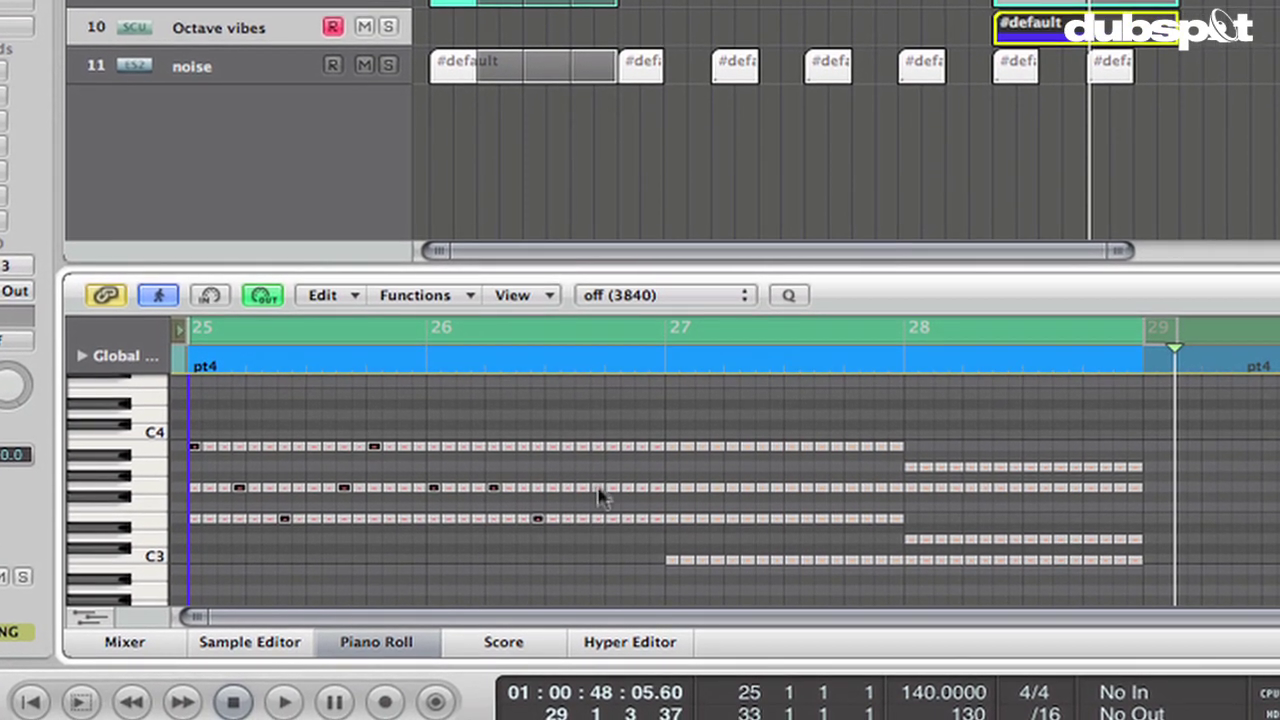
{"action": "left_click", "coordinate": [600, 454]}
{"action": "left_click", "coordinate": [644, 494]}
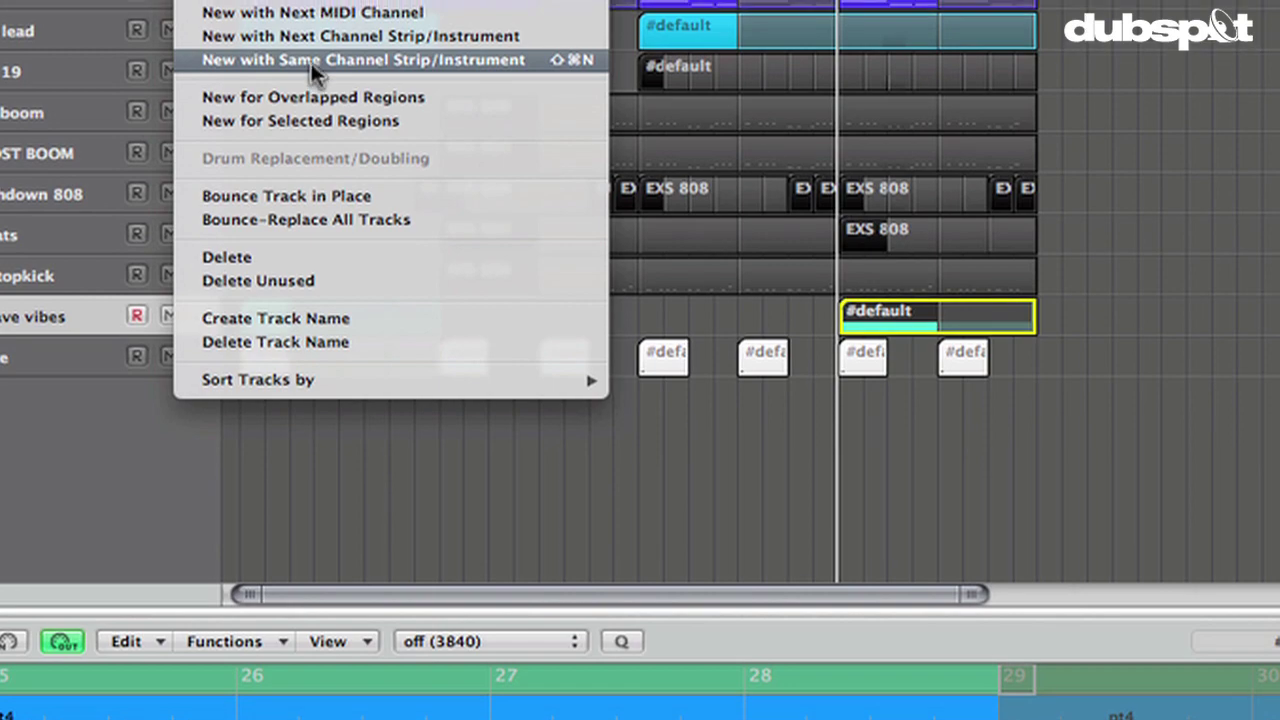
Add a same-instrument vibes track, mute the original bar-25 region, and copy the sc pad chords onto it.
{"action": "left_click", "coordinate": [311, 60]}
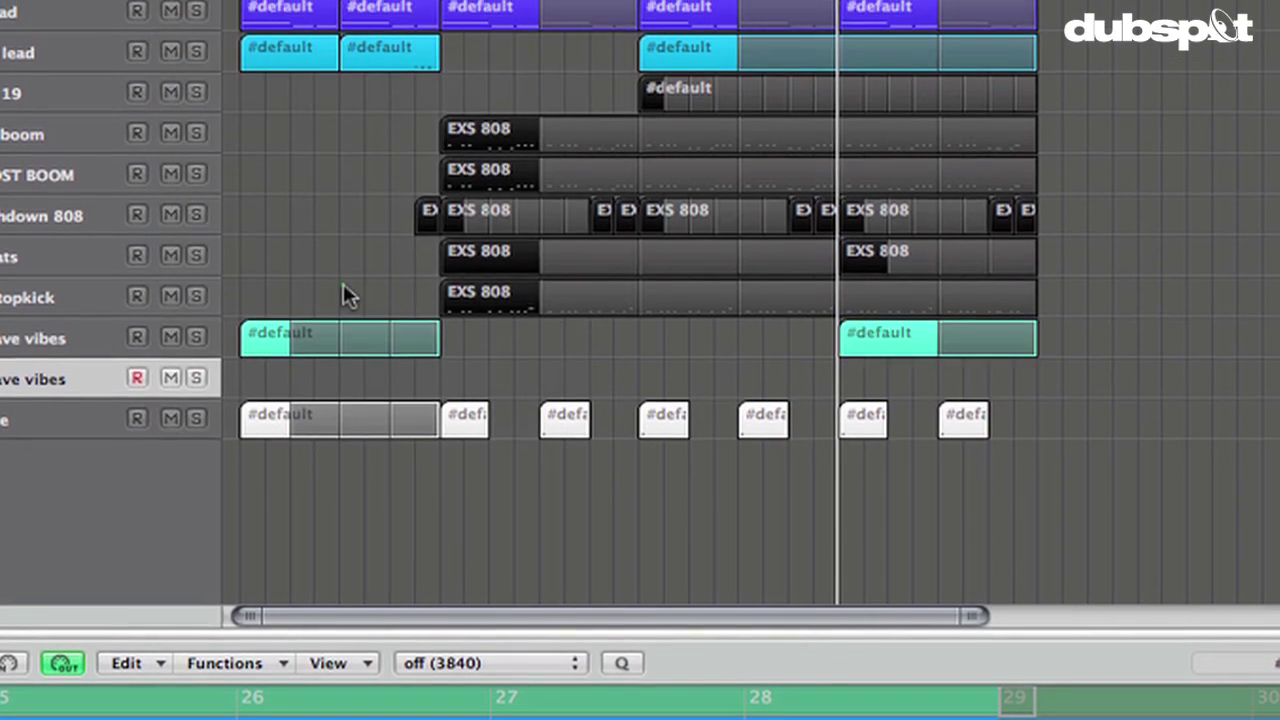
{"action": "left_click", "coordinate": [847, 366]}
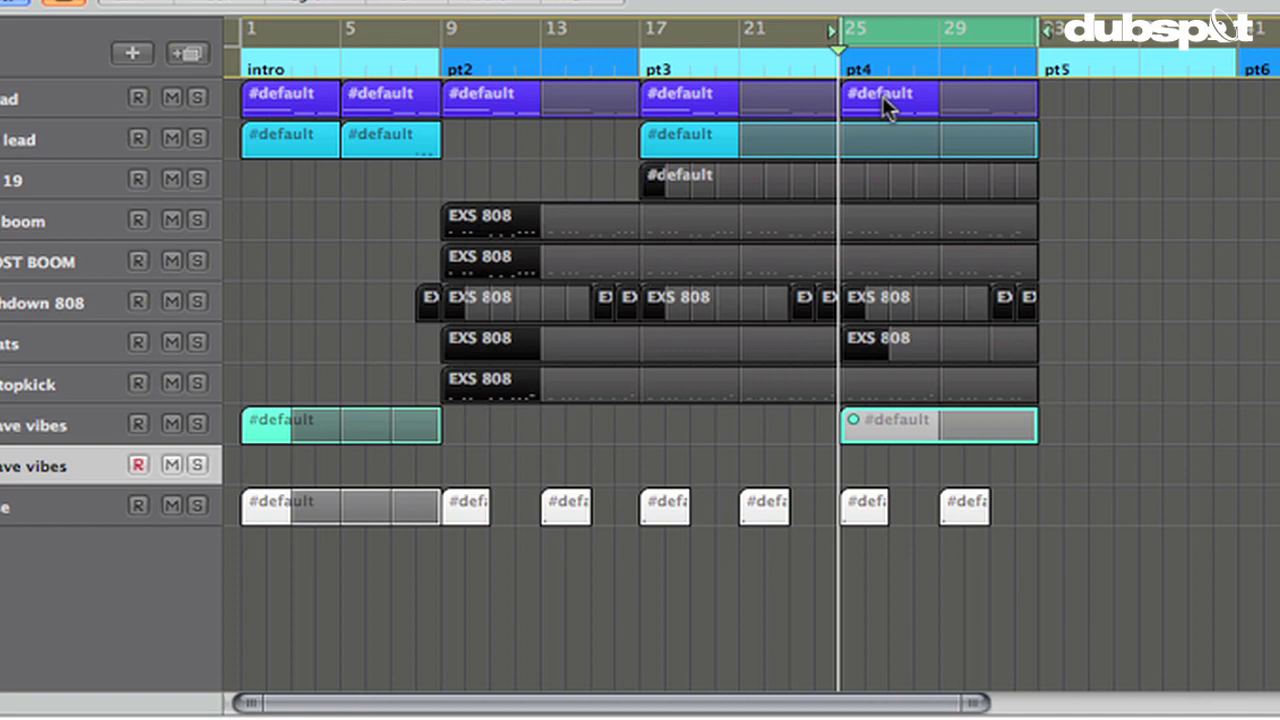
{"action": "left_click_drag", "start_coordinate": [884, 80], "coordinate": [888, 401]}
{"action": "left_click_drag", "start_coordinate": [888, 446], "coordinate": [888, 492]}
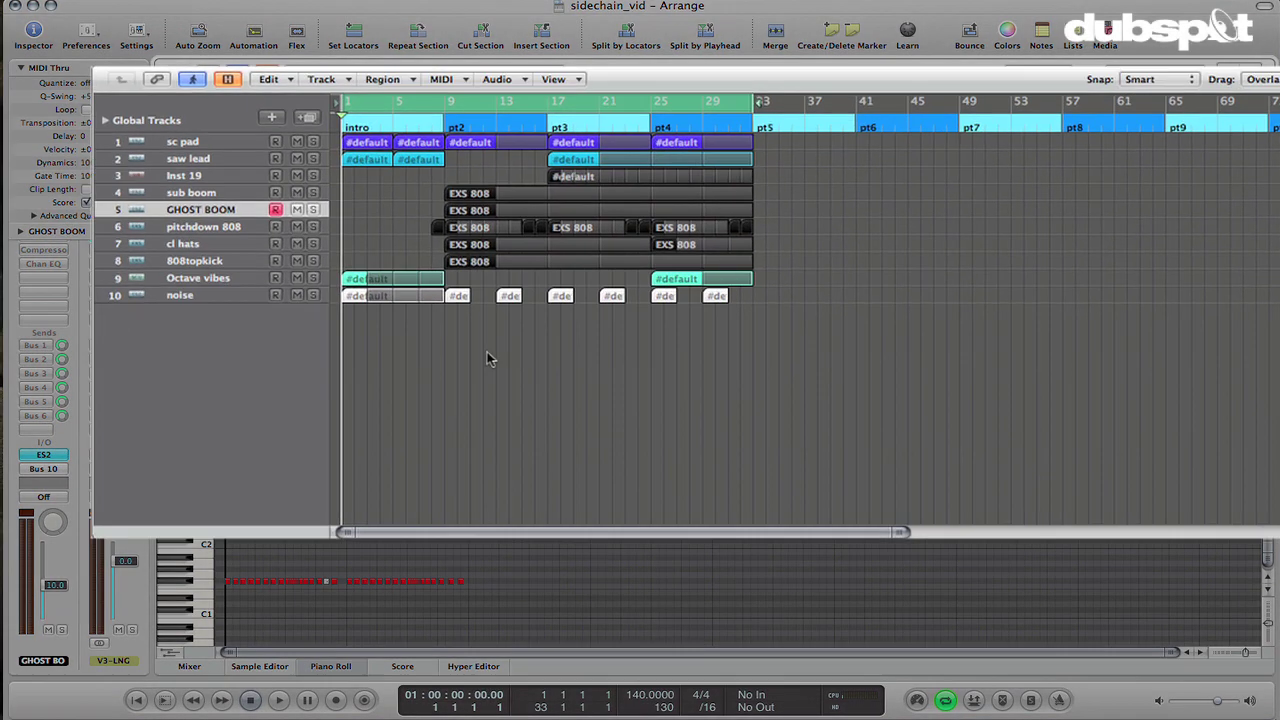
Play the arrangement and set the cycle range to bars 9–33.
{"action": "key", "text": "space"}
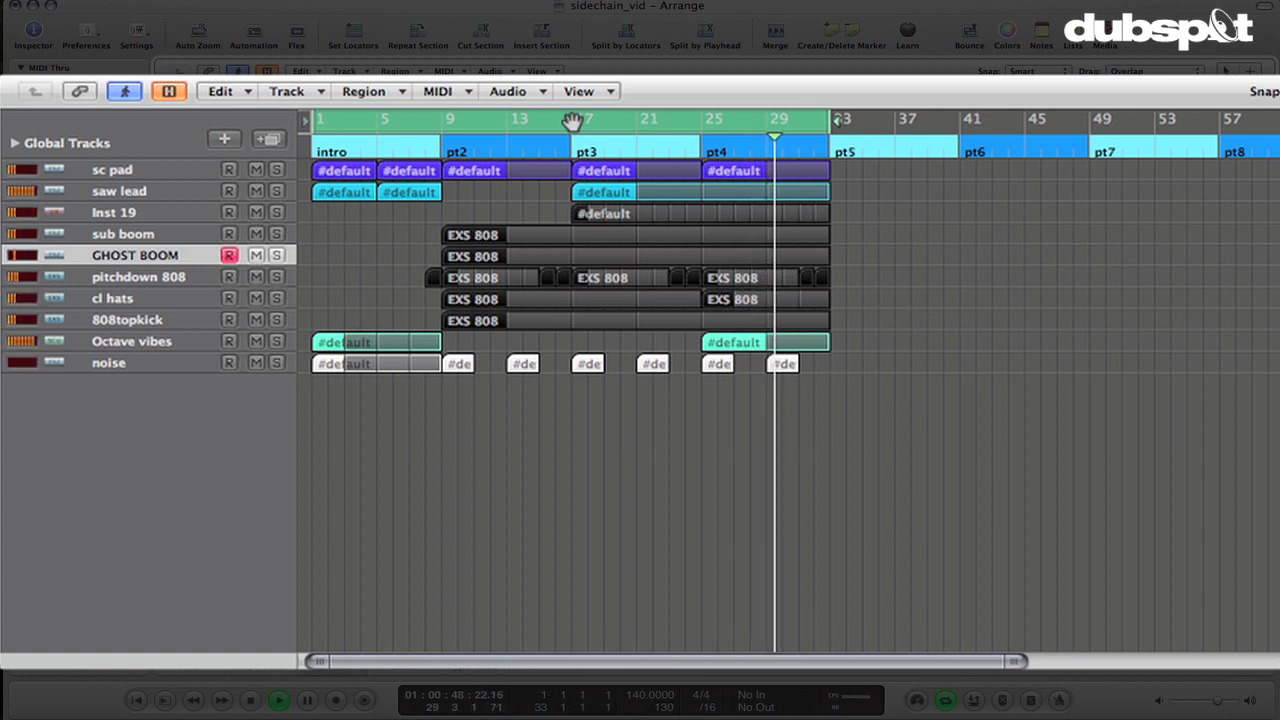
{"action": "left_click_drag", "start_coordinate": [571, 121], "coordinate": [836, 121]}
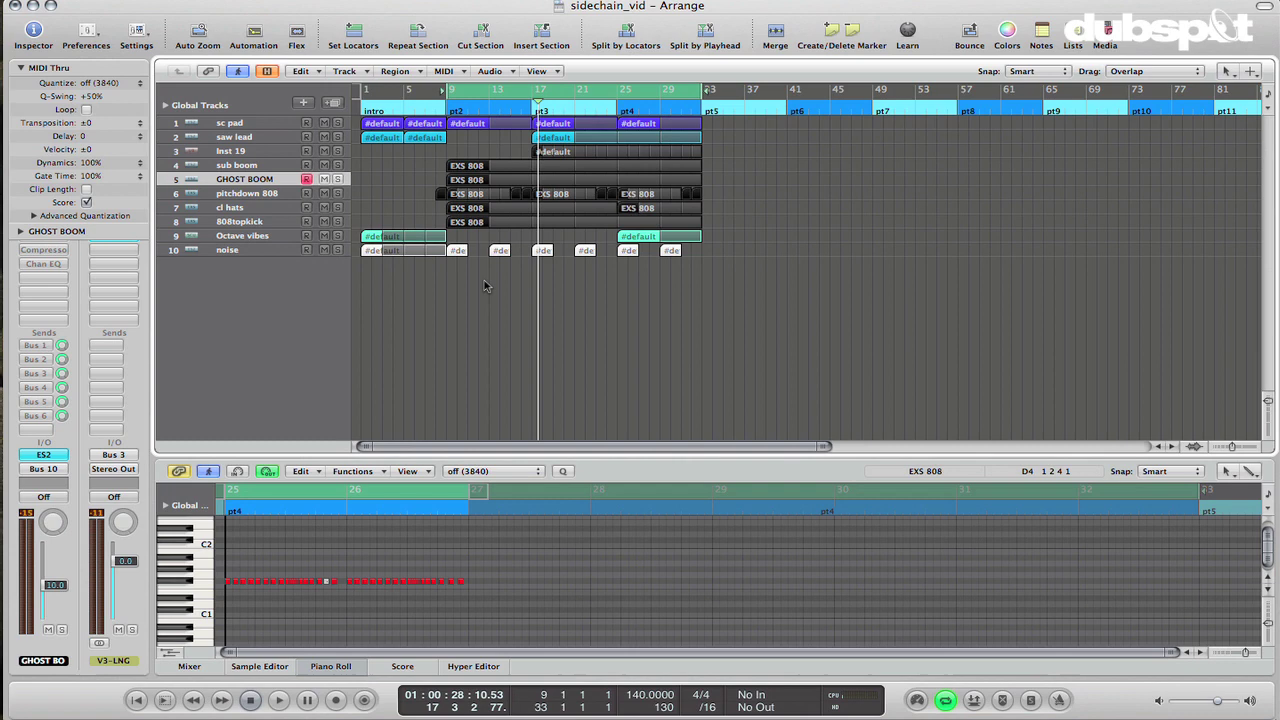
Enlarge the track rows and bar widths, then solo the sc pad track.
{"action": "key", "text": "ctrl+Down"}
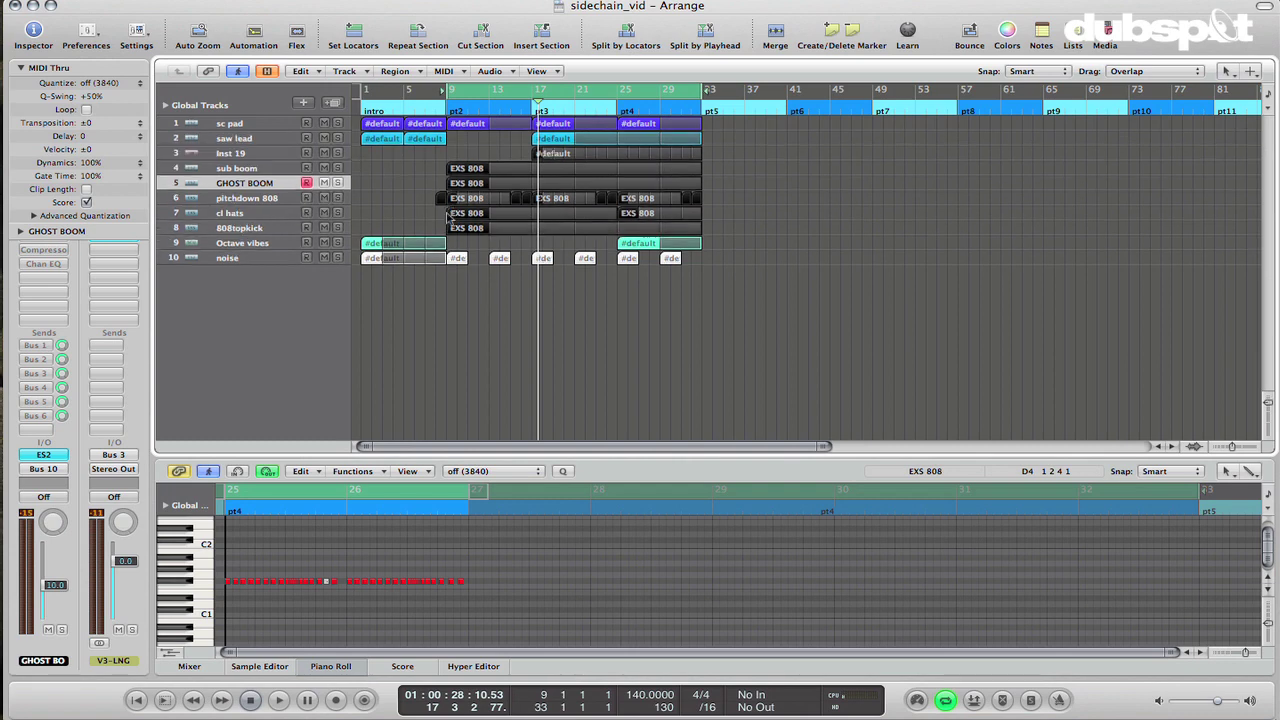
{"action": "key", "text": "ctrl+Down"}
{"action": "key", "text": "ctrl+Right"}
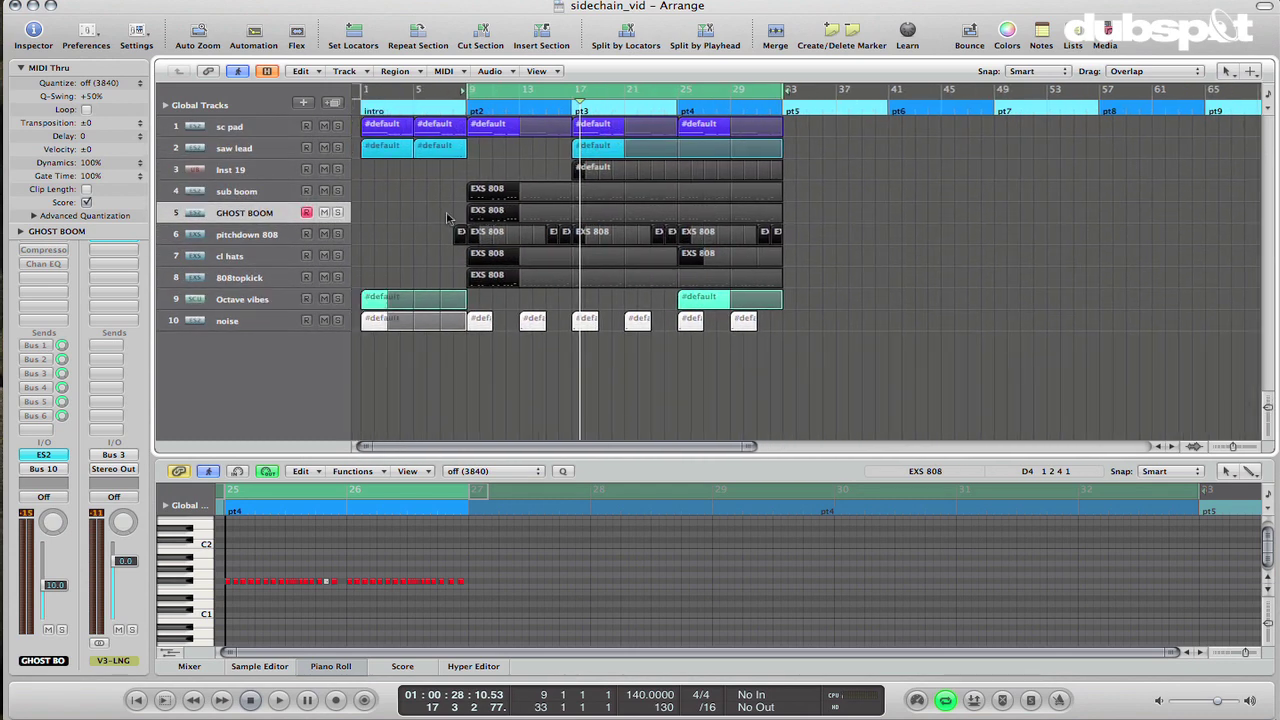
{"action": "left_click", "coordinate": [337, 128]}
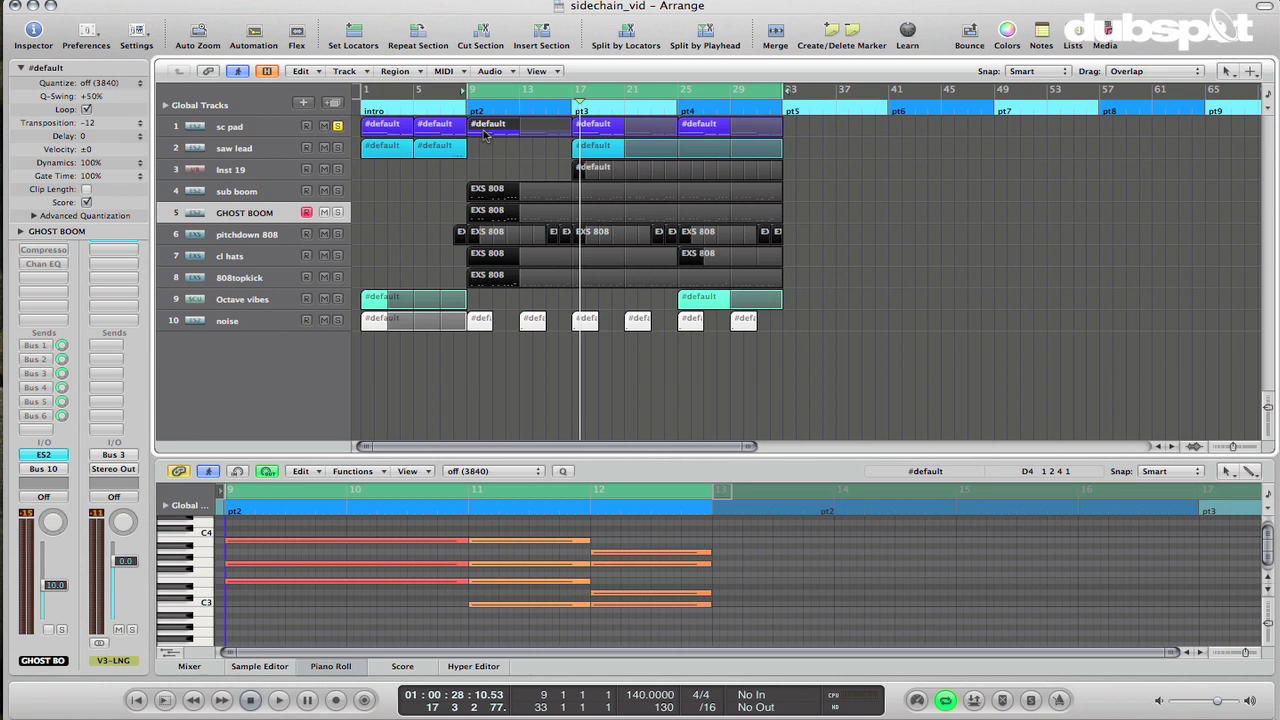
{"action": "scroll", "coordinate": [385, 610], "scroll_direction": "up", "scroll_amount": 3}
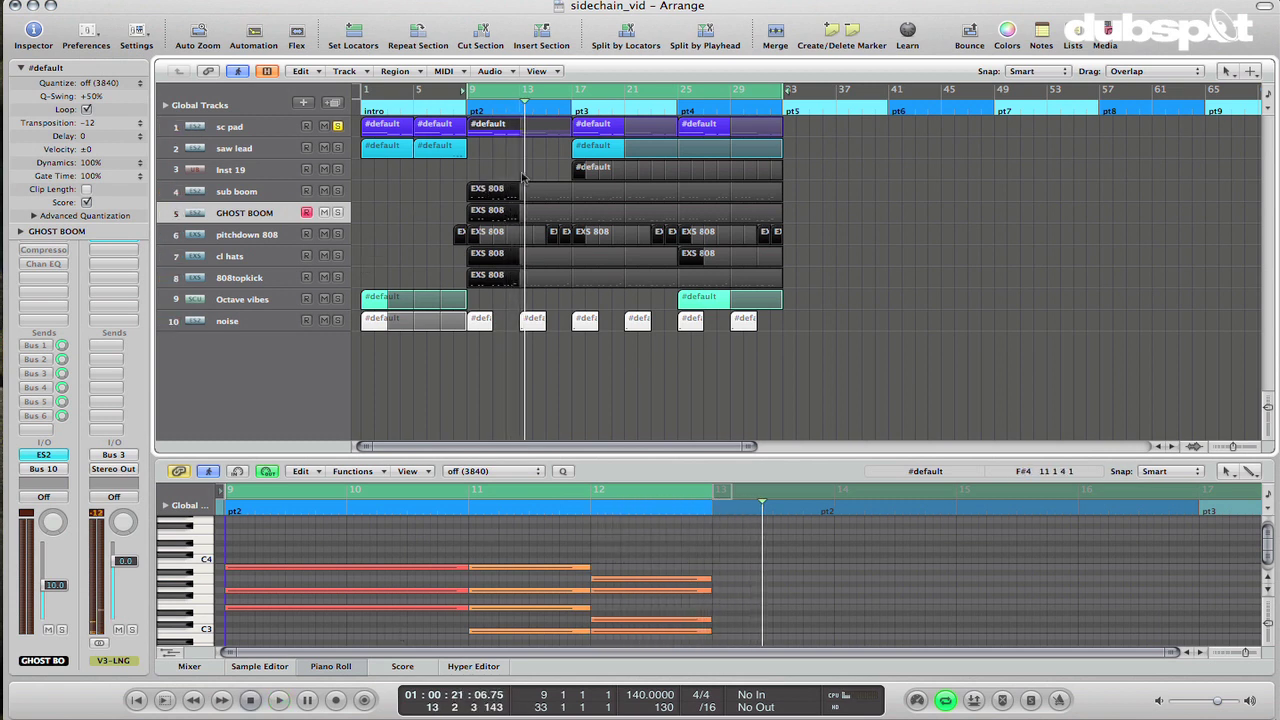
Play from bar 17 and solo the sub boom track.
{"action": "left_click", "coordinate": [570, 95]}
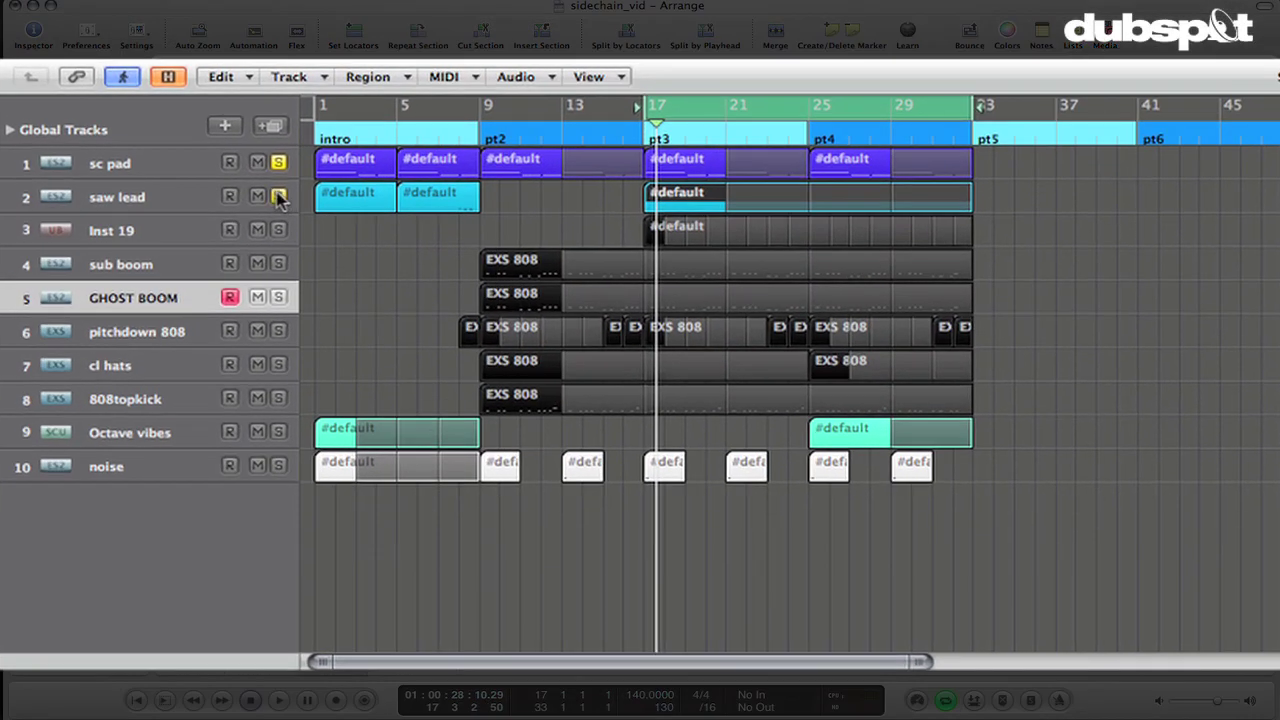
{"action": "key", "text": "space"}
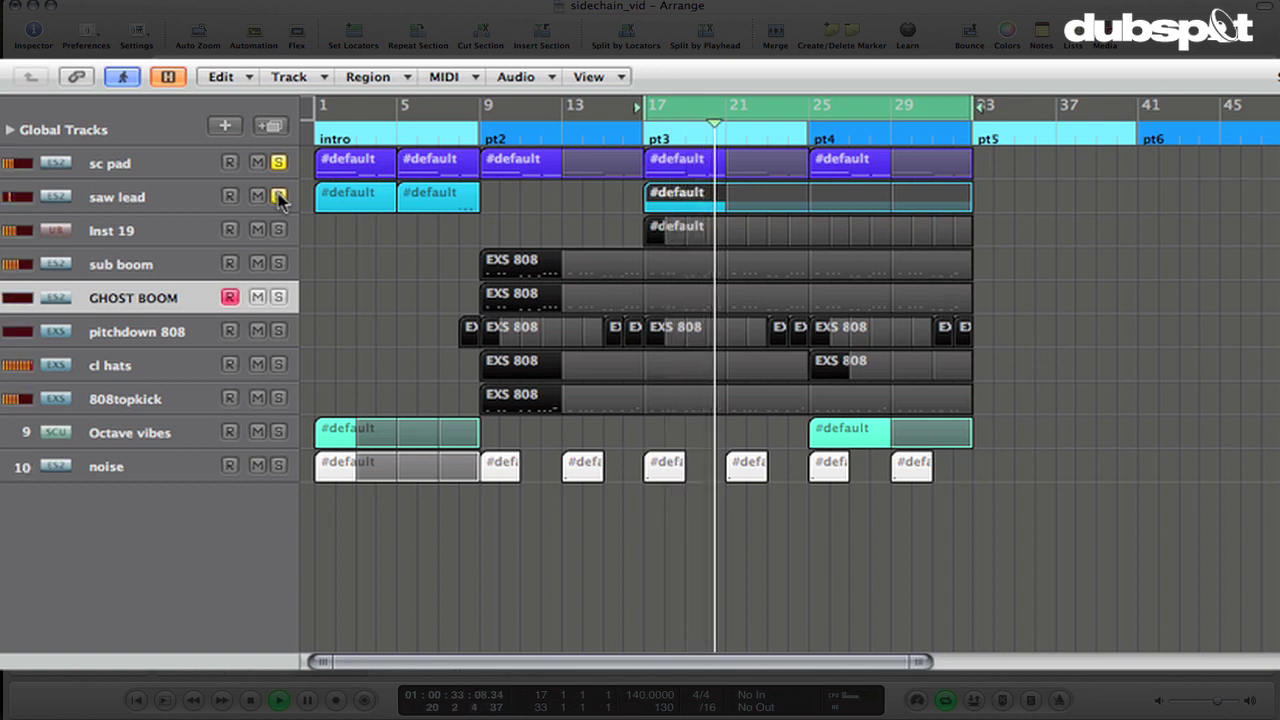
{"action": "key", "text": "space"}
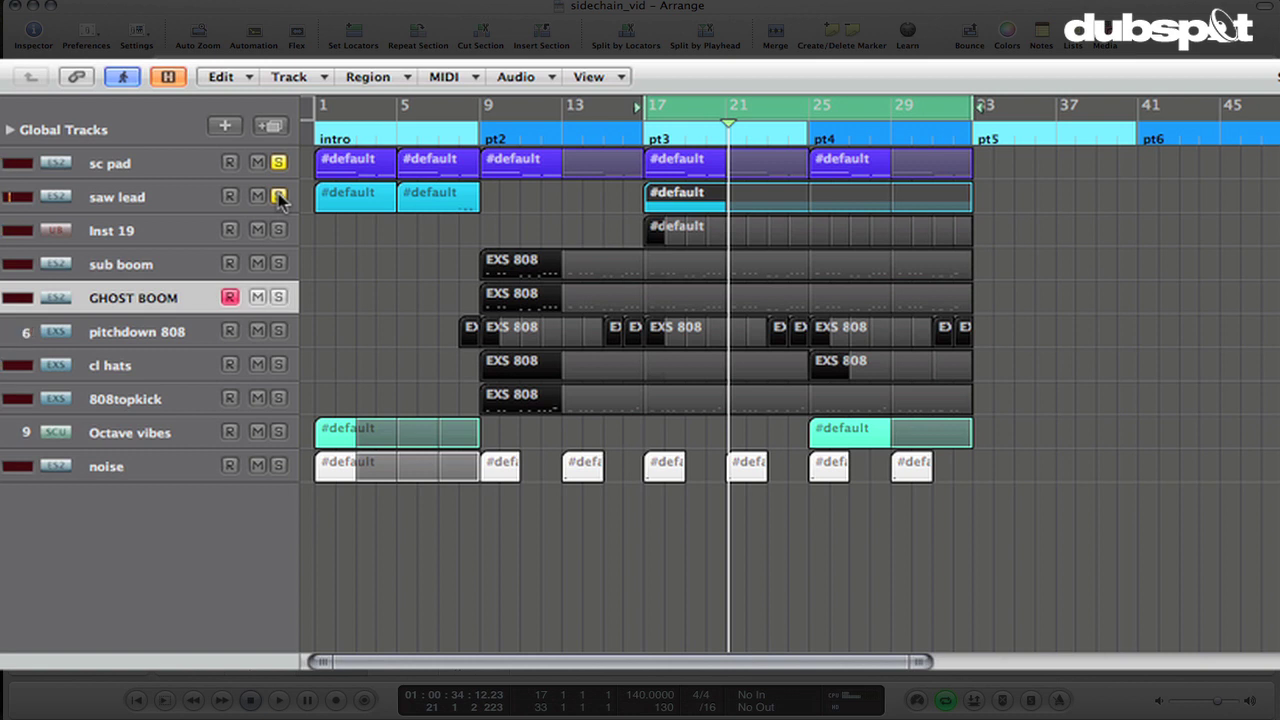
{"action": "left_click", "coordinate": [143, 265]}
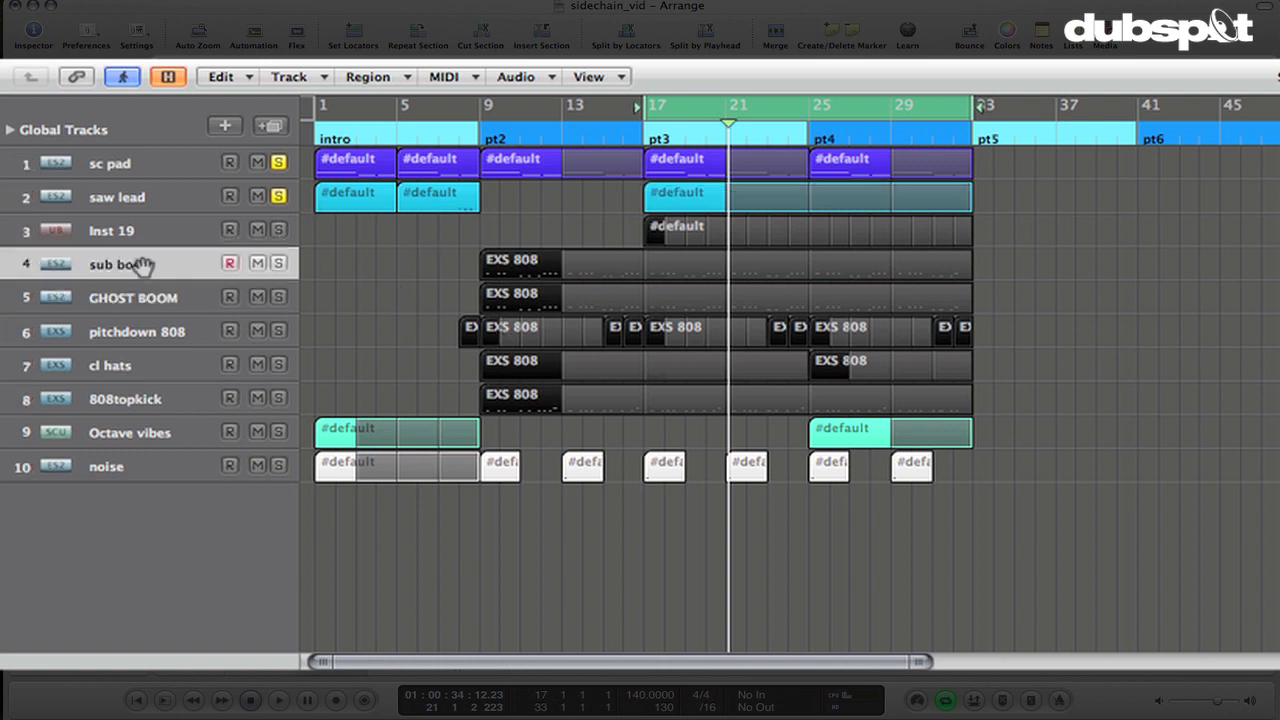
{"action": "left_click", "coordinate": [278, 264]}
{"action": "key", "text": "space"}
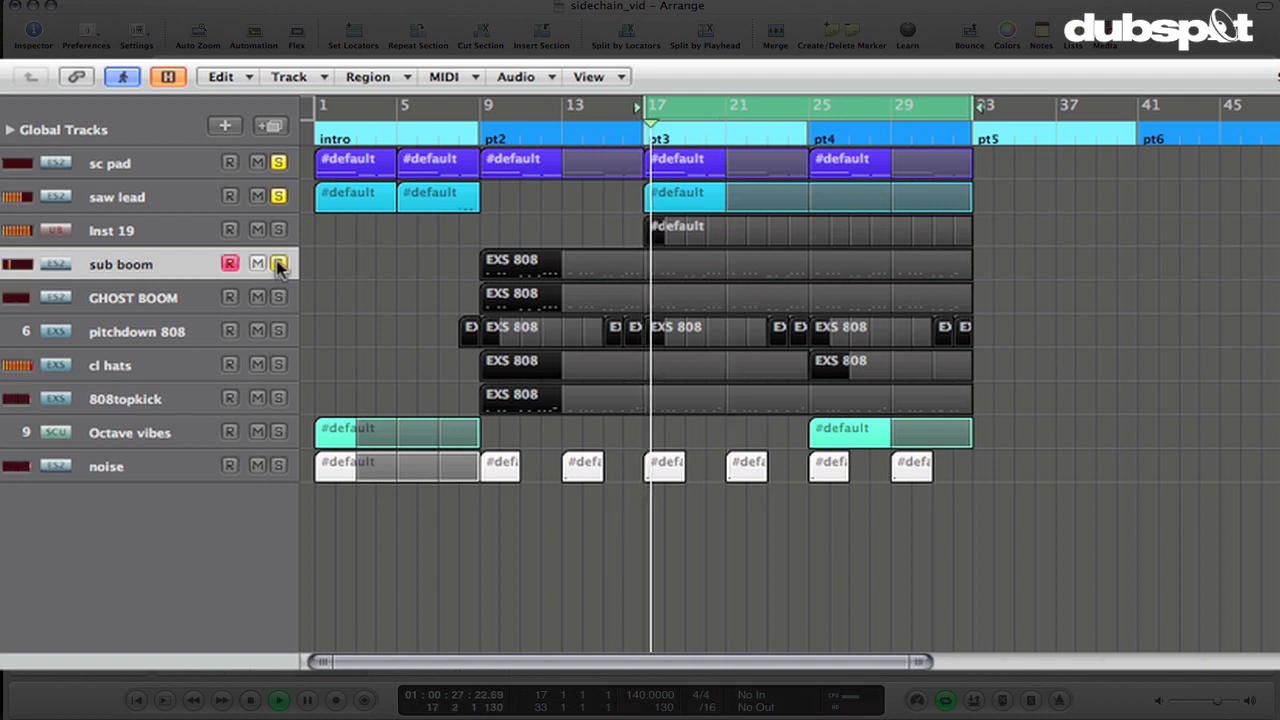
Audition sub boom with pitchdown 808 and cl hats soloed, then clear all solos.
{"action": "left_click", "coordinate": [279, 196]}
{"action": "left_click", "coordinate": [279, 163]}
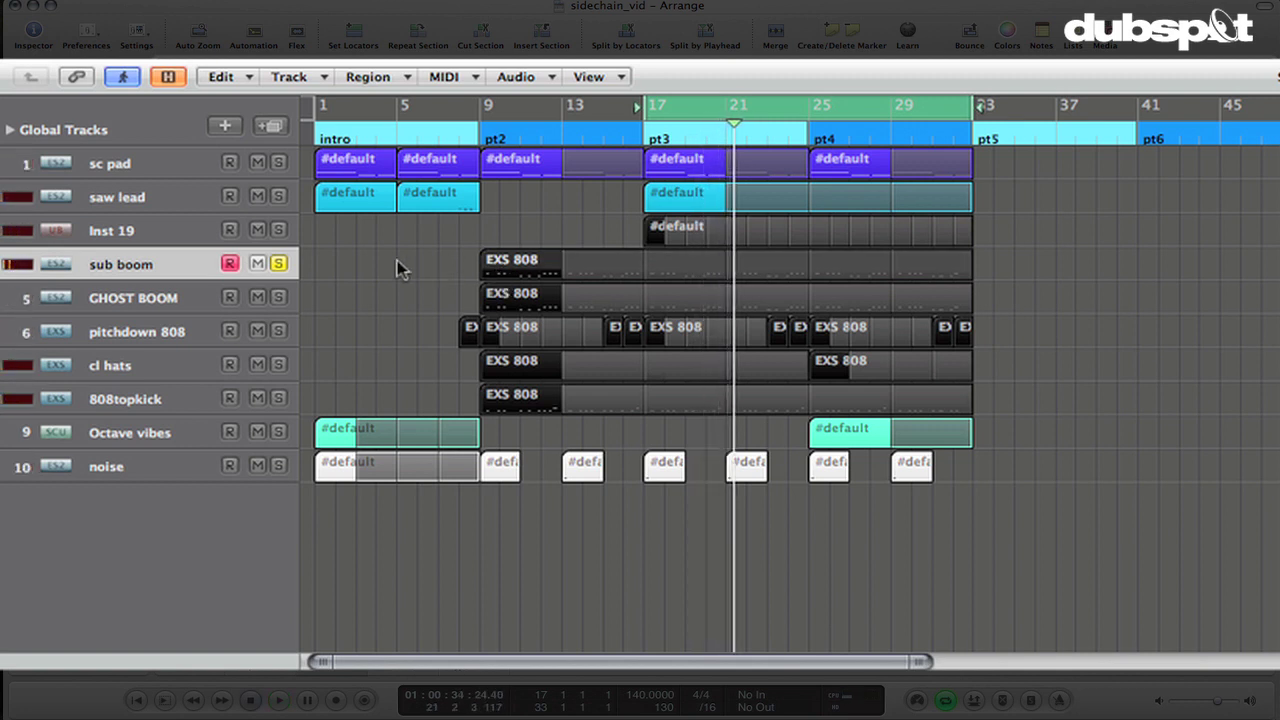
{"action": "left_click", "coordinate": [278, 330]}
{"action": "left_click", "coordinate": [278, 364]}
{"action": "key", "text": "space"}
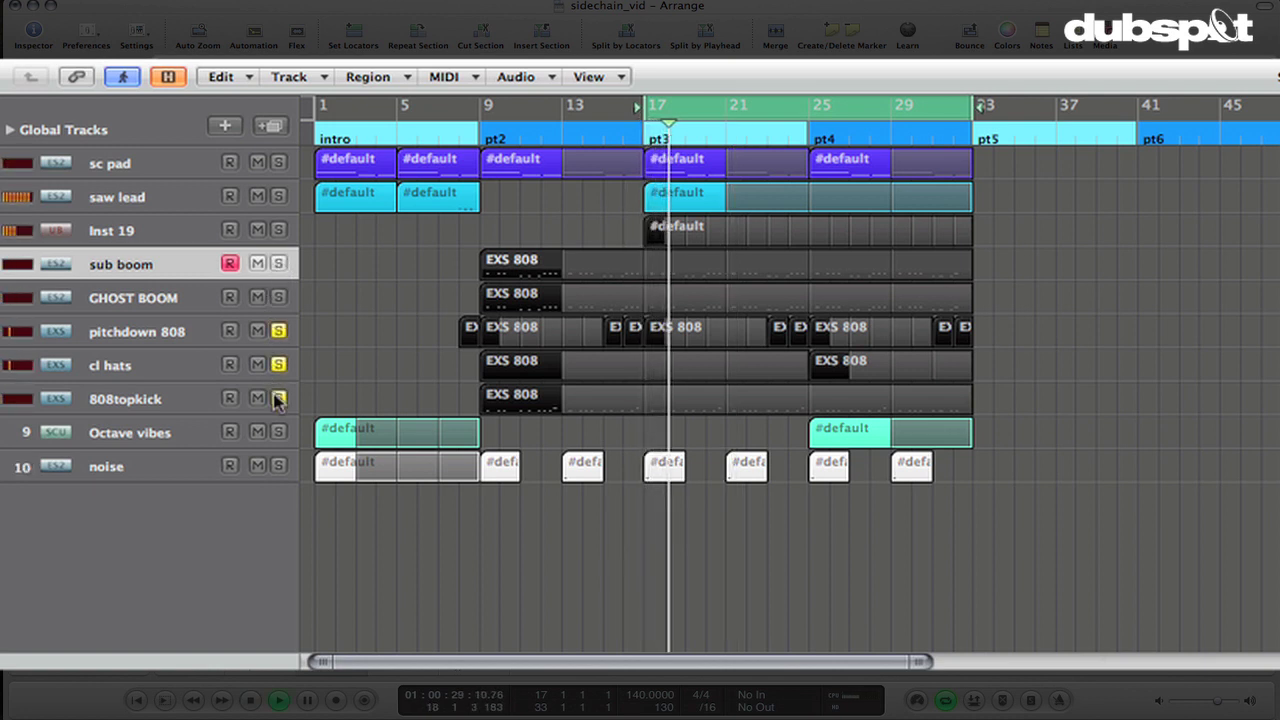
{"action": "left_click", "coordinate": [278, 263]}
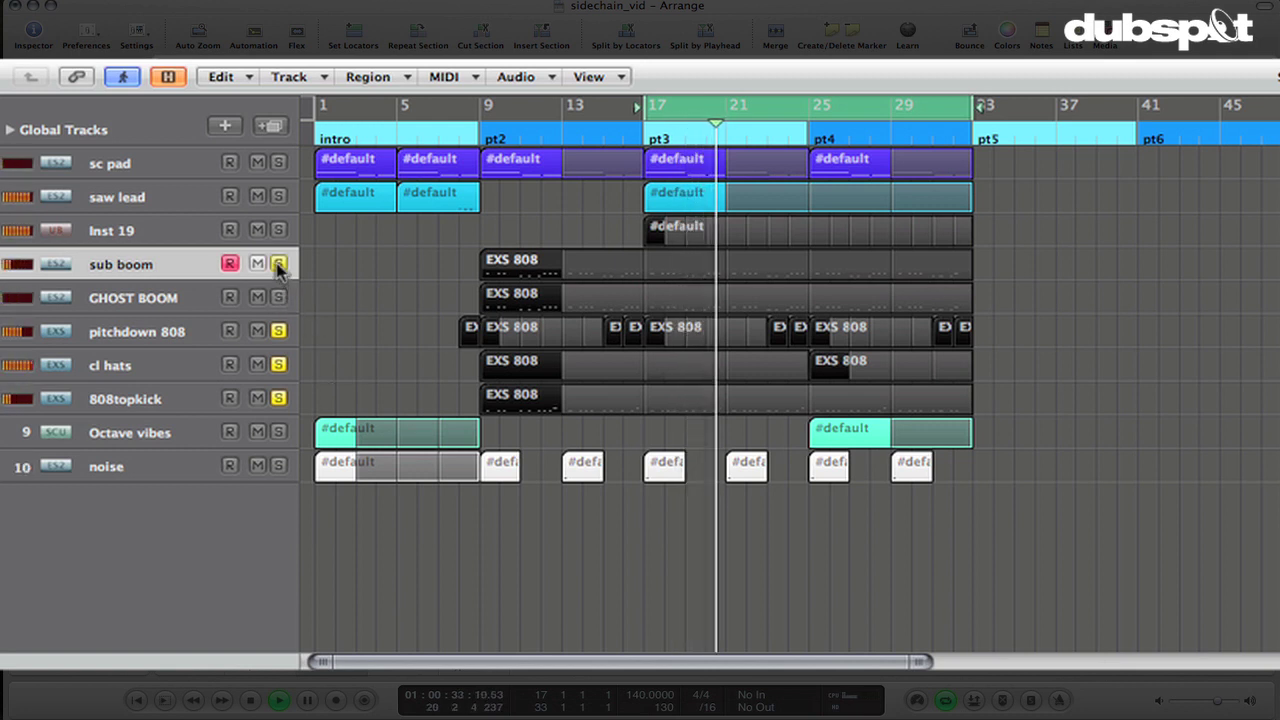
{"action": "key", "text": "space"}
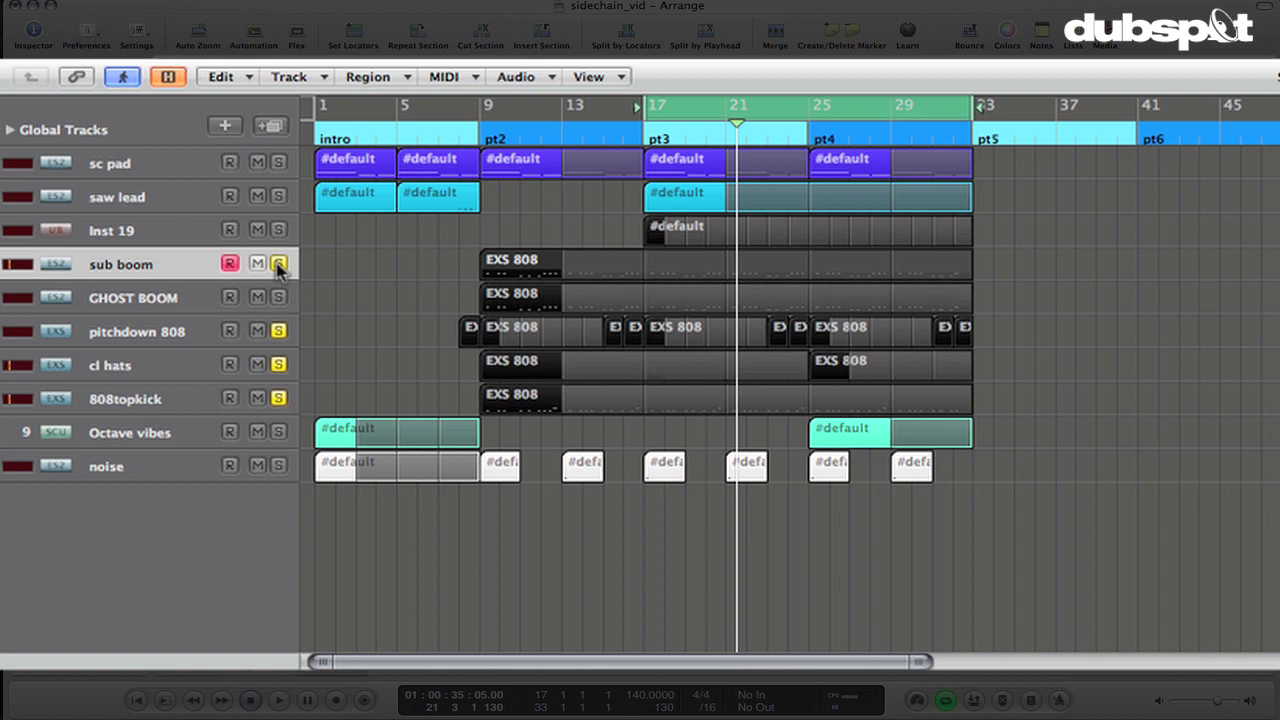
{"action": "left_click", "coordinate": [278, 263]}
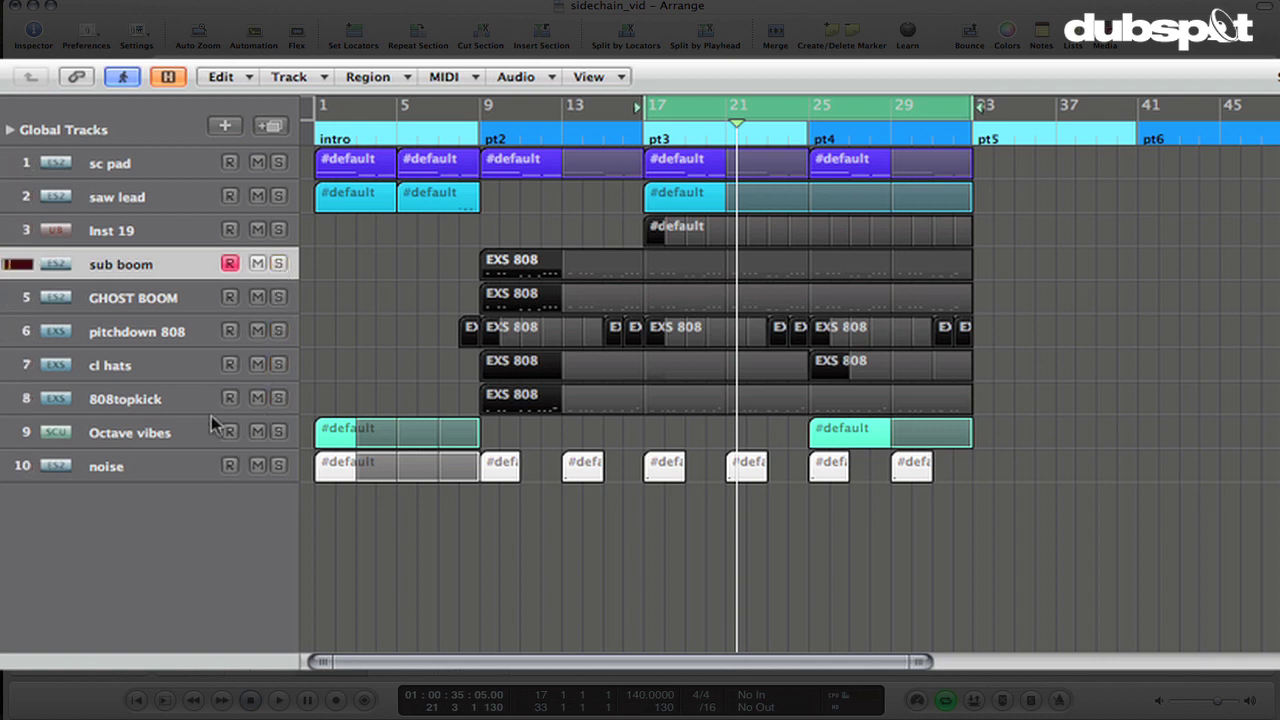
Shrink the loop to bars 25–33 and play the soloed Octave vibes track.
{"action": "left_click", "coordinate": [130, 432]}
{"action": "left_click_drag", "start_coordinate": [808, 110], "coordinate": [897, 167]}
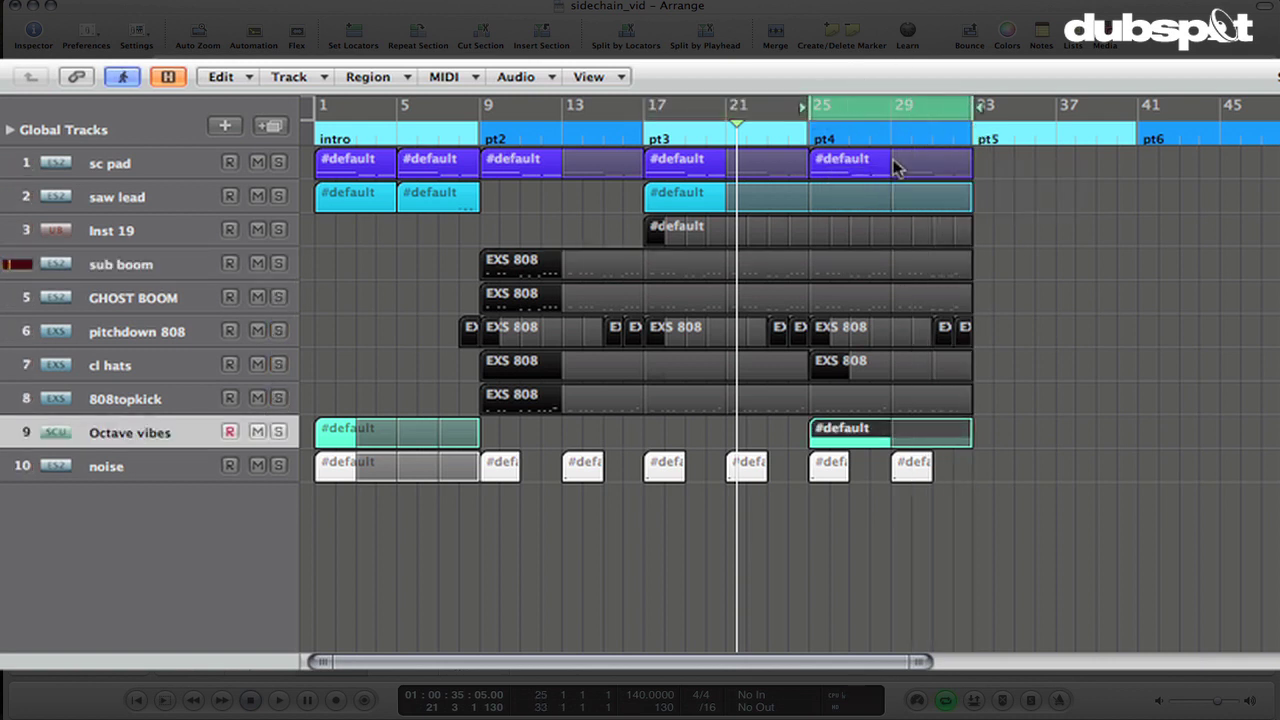
{"action": "left_click", "coordinate": [278, 431]}
{"action": "key", "text": "space"}
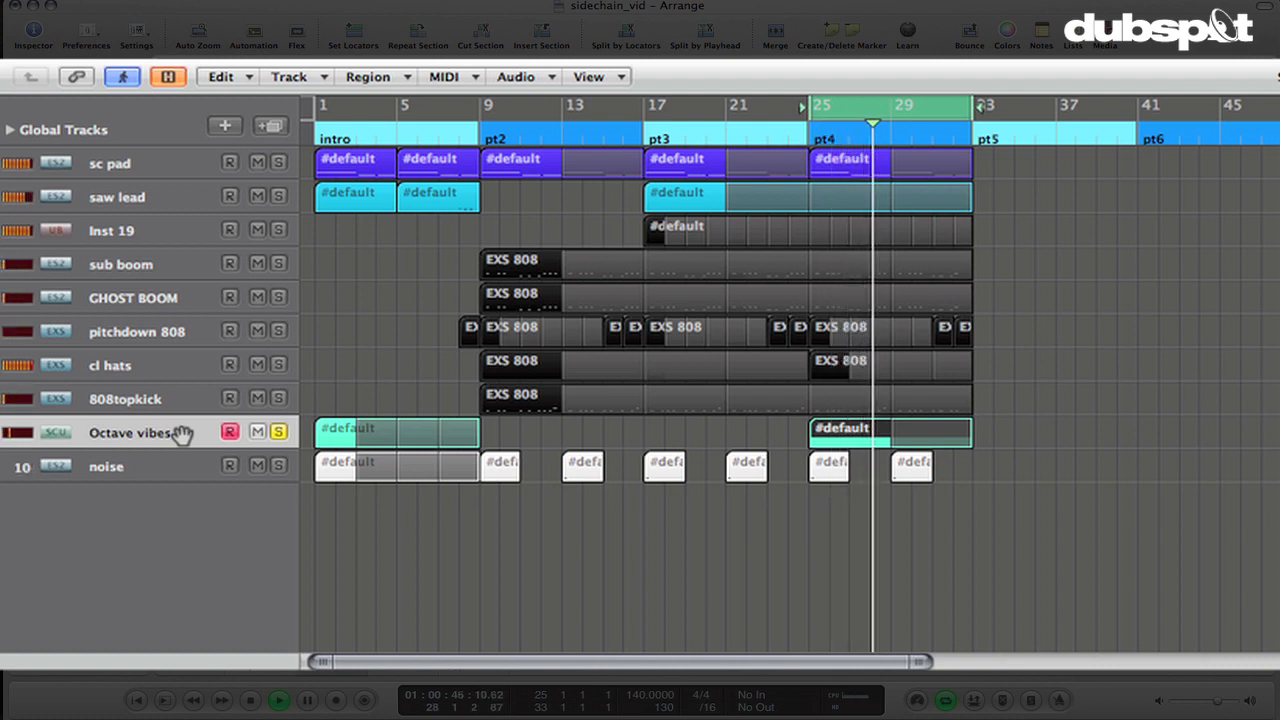
{"action": "key", "text": "space"}
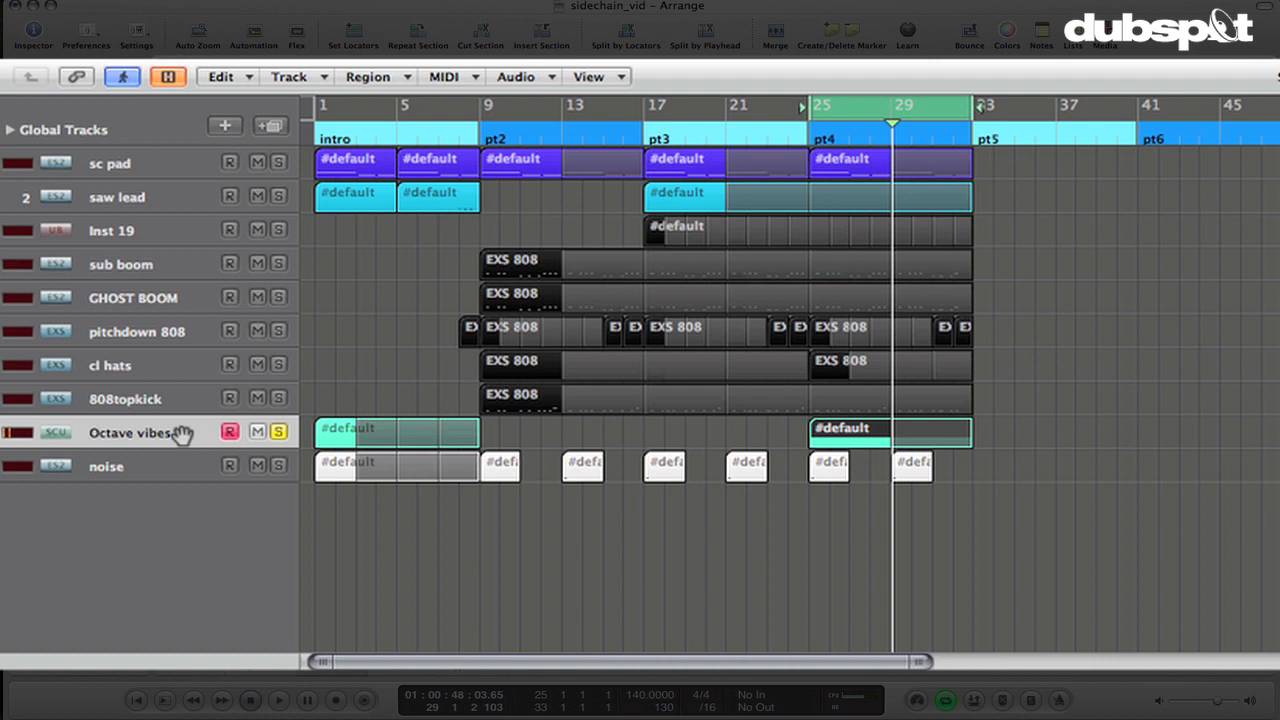
Unsolo Octave vibes, play the bar-25 loop with the noise track, then unsolo noise.
{"action": "left_click", "coordinate": [278, 431]}
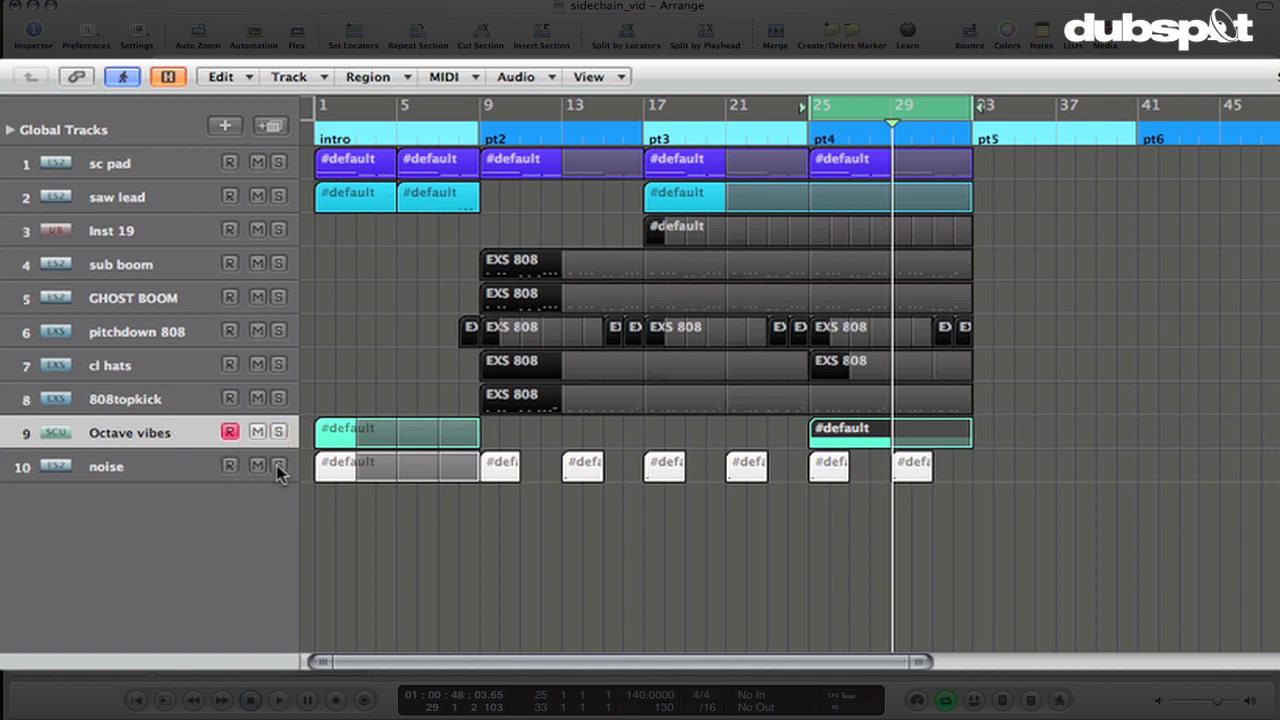
{"action": "left_click", "coordinate": [276, 472]}
{"action": "key", "text": "space"}
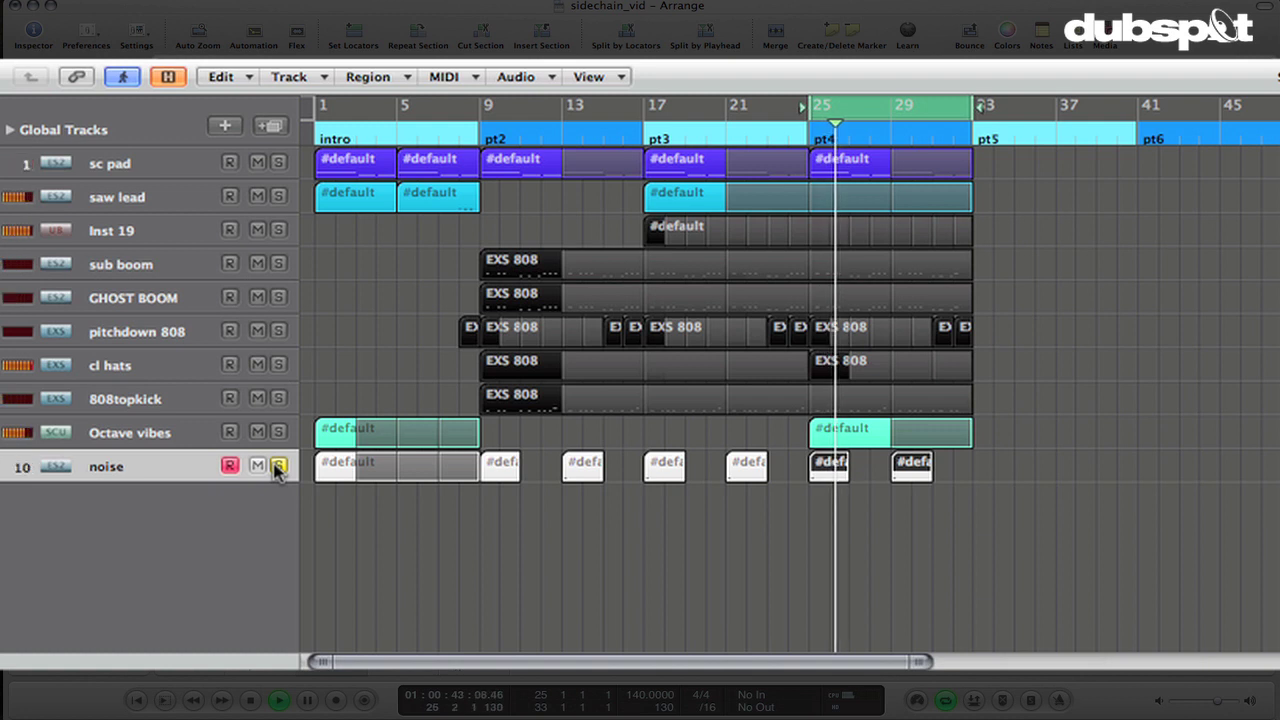
{"action": "key", "text": "space"}
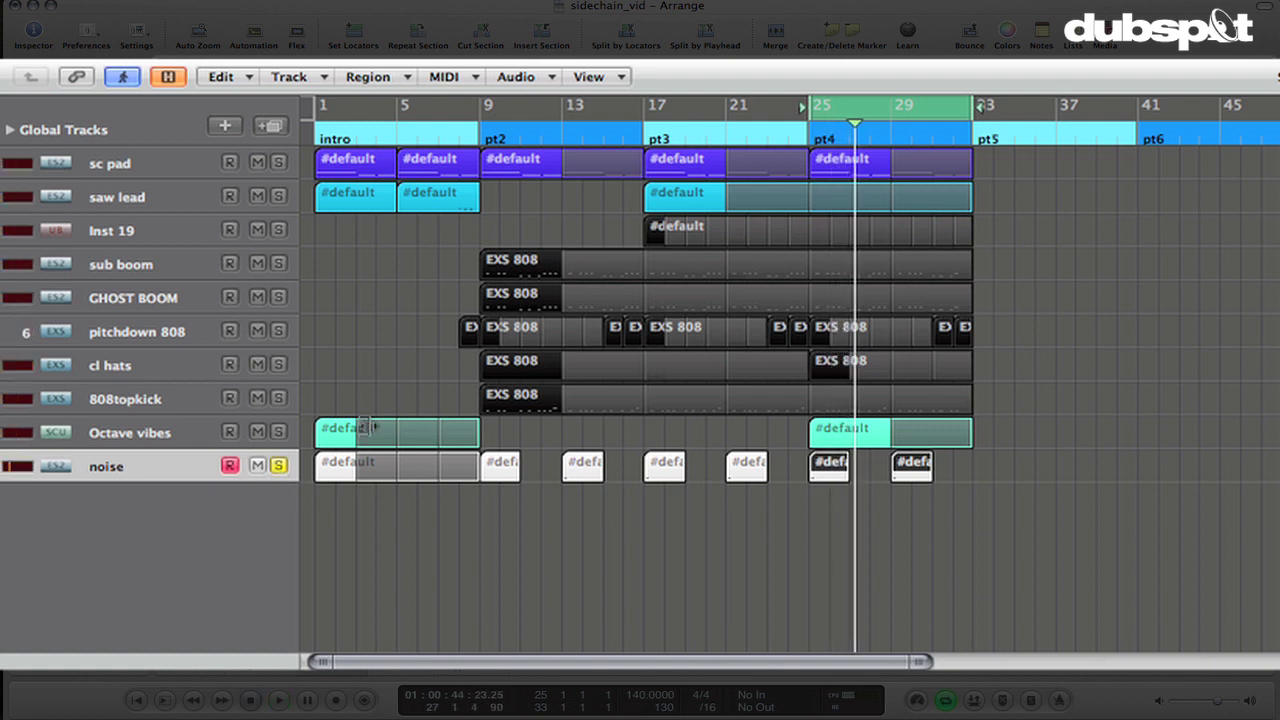
{"action": "left_click", "coordinate": [278, 470]}
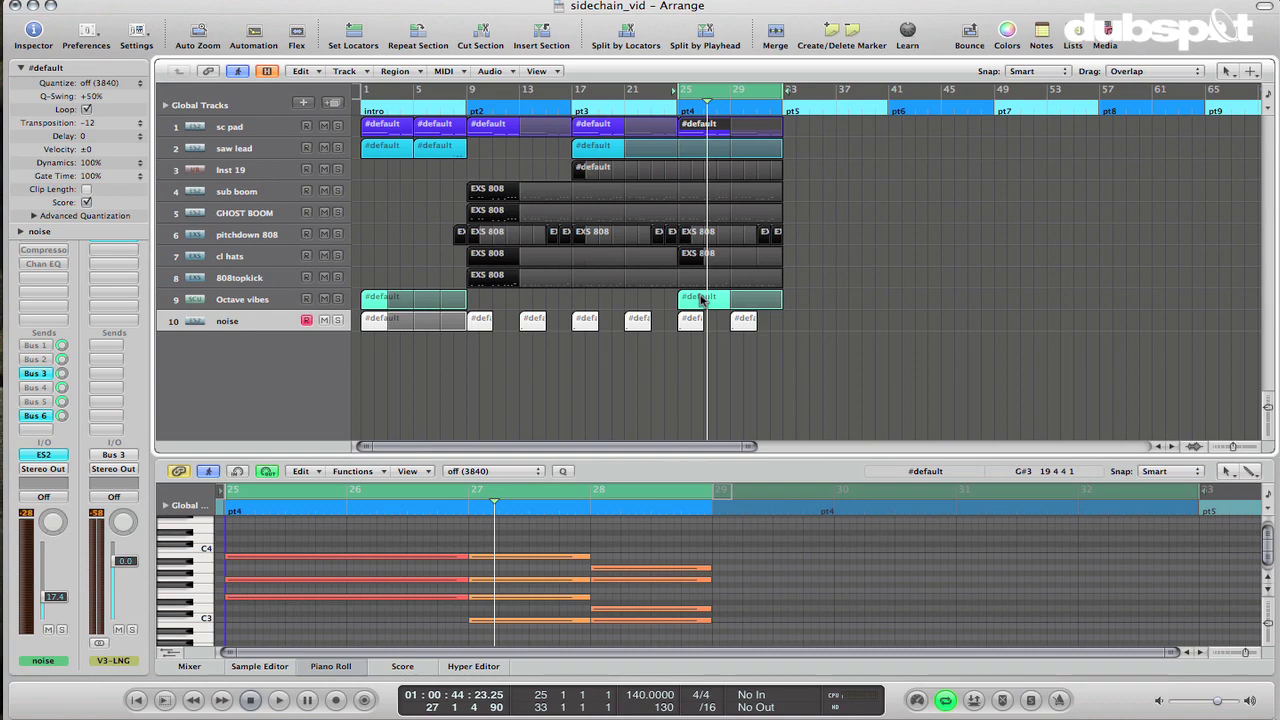
Show the Octave vibes region's notes and play both pt4 regions together from bar 25.
{"action": "left_click", "coordinate": [702, 300]}
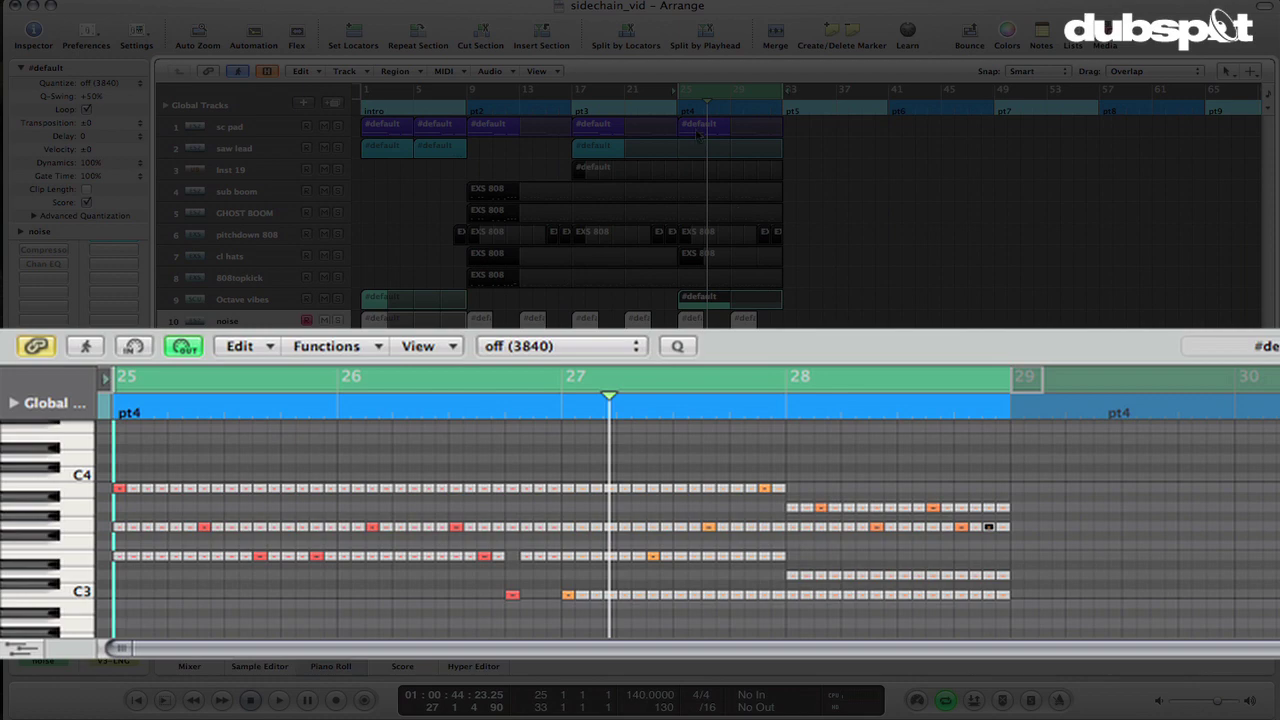
{"action": "key", "text": "space"}
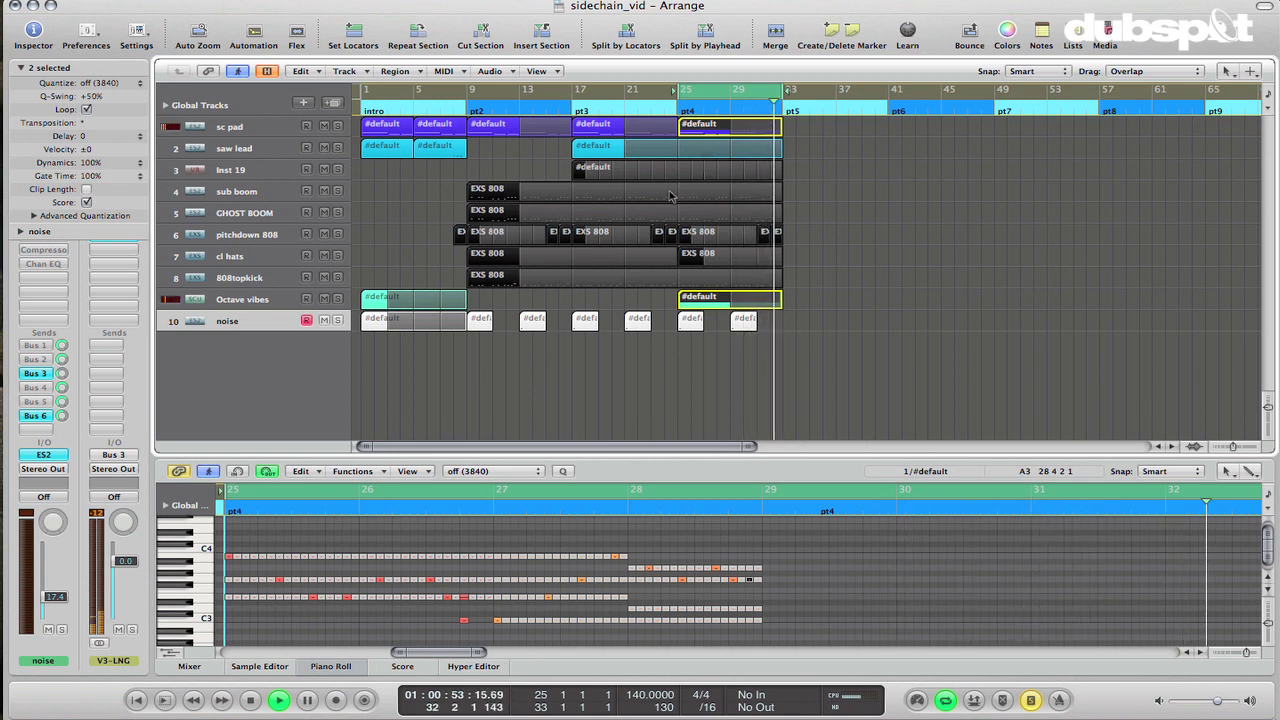
{"action": "key", "text": "space"}
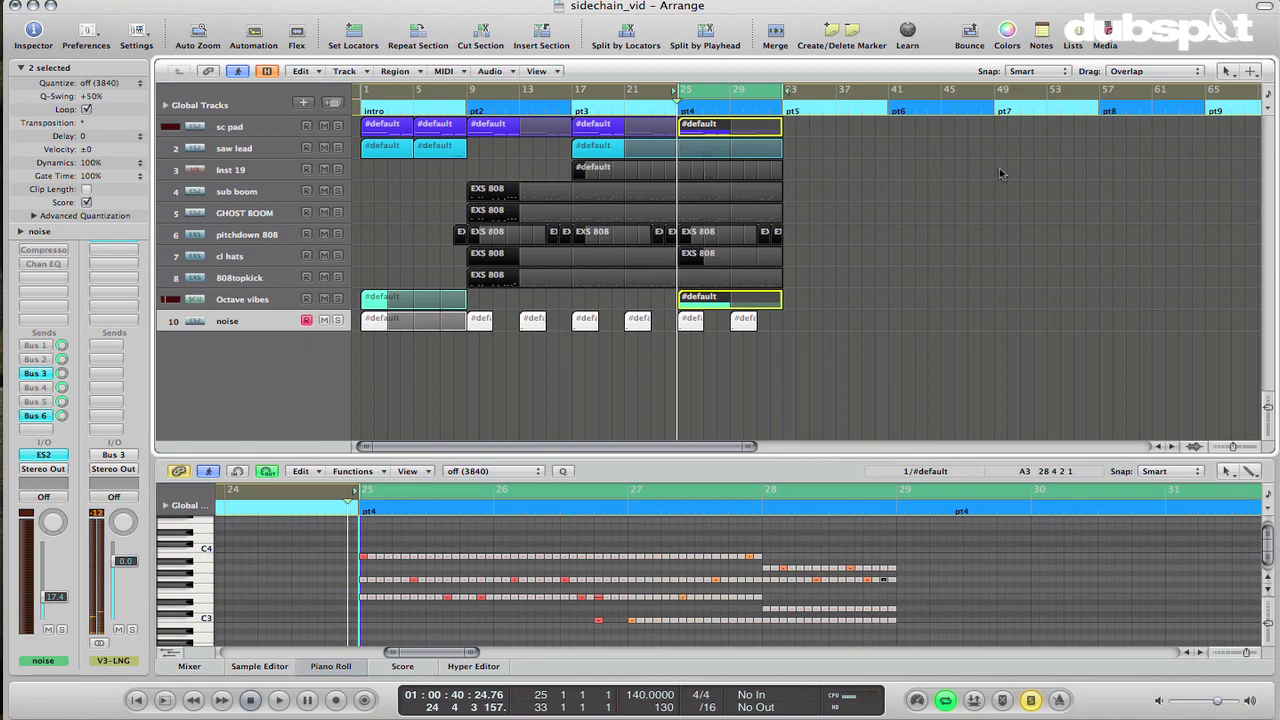
Add a new track using the same Octave vibes channel strip and instrument.
{"action": "left_click", "coordinate": [971, 203]}
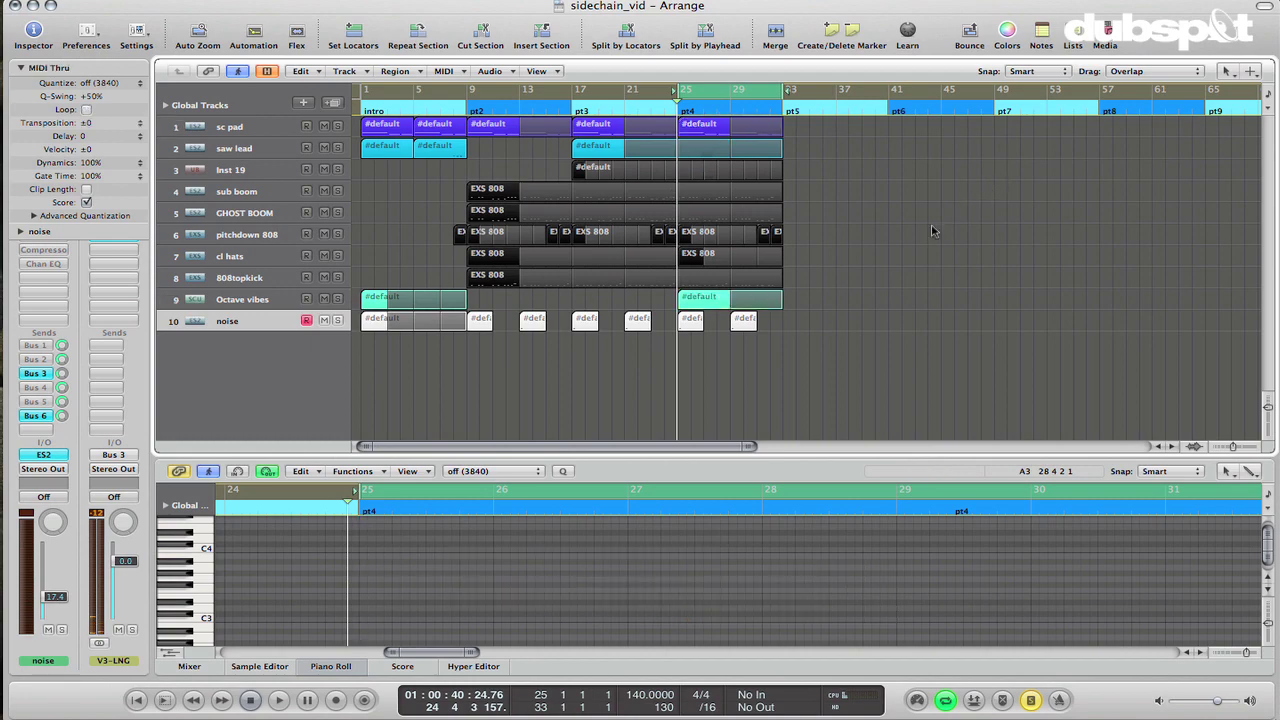
{"action": "left_click", "coordinate": [257, 301]}
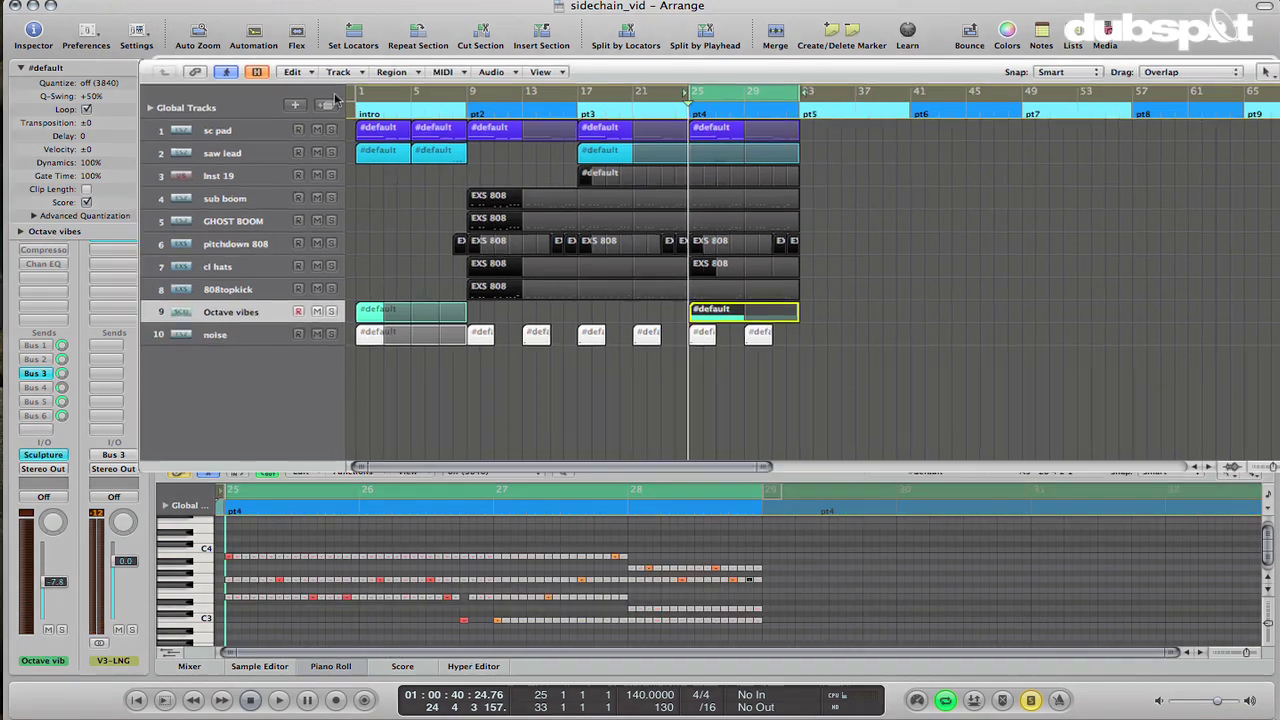
{"action": "left_click", "coordinate": [344, 71]}
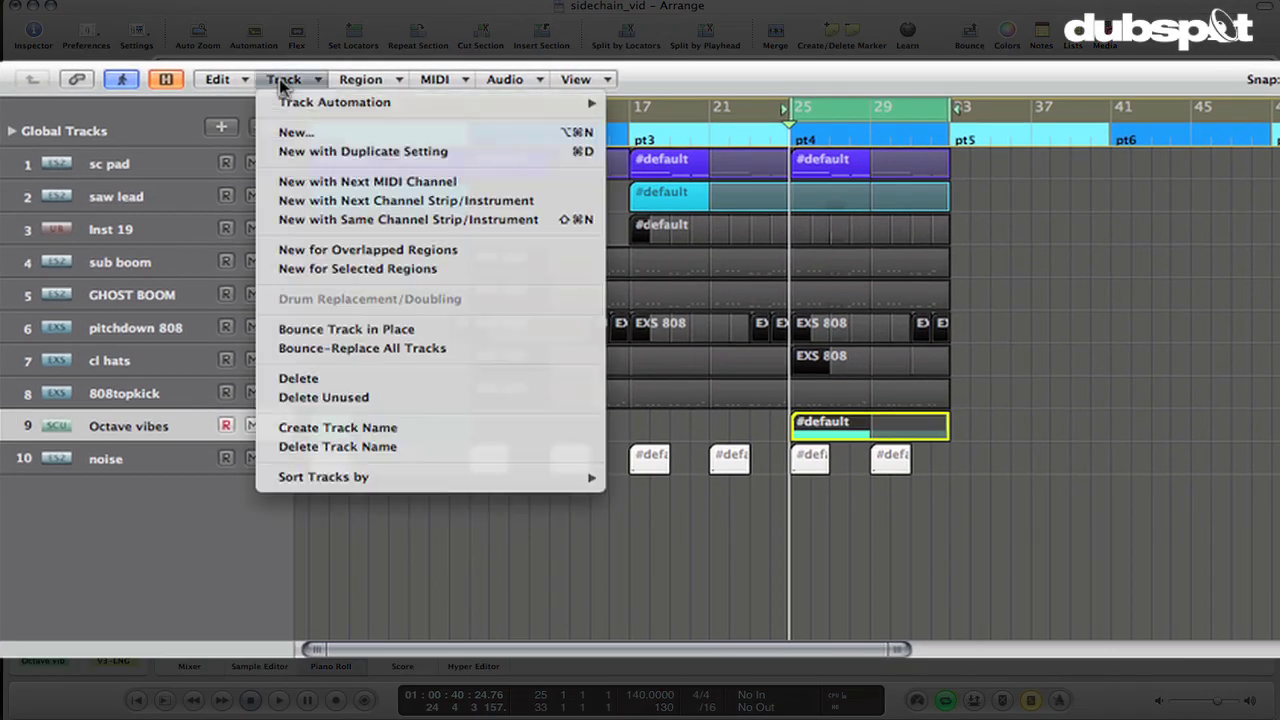
{"action": "left_click", "coordinate": [366, 222]}
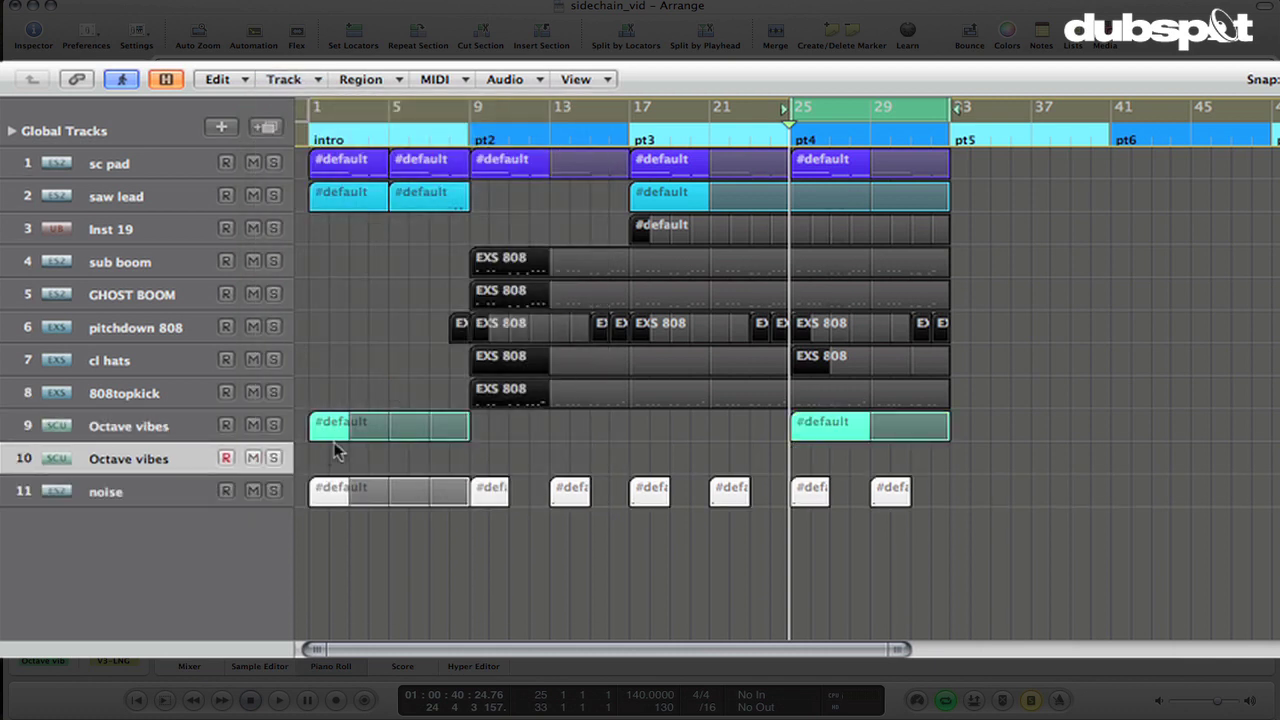
Mute the bar-25 Octave vibes region and copy the pt4 pad chords onto the new track.
{"action": "left_click", "coordinate": [800, 428]}
{"action": "left_click", "coordinate": [801, 430]}
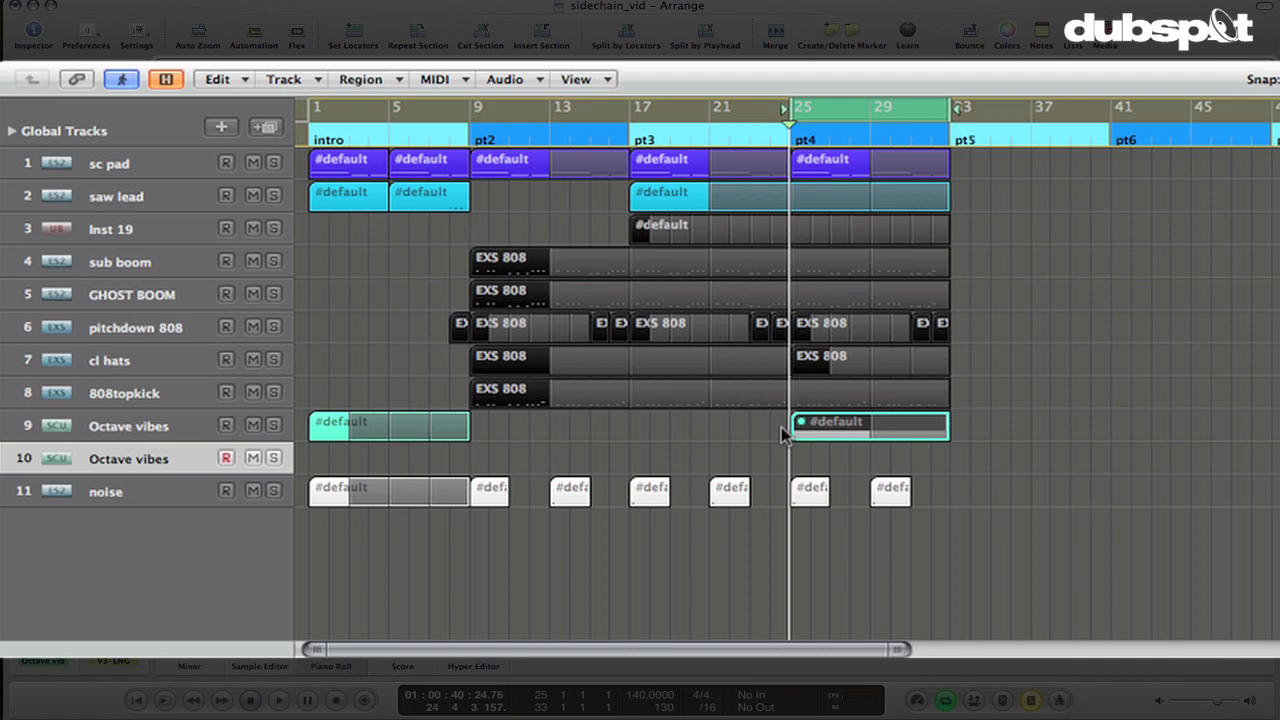
{"action": "left_click_drag", "start_coordinate": [826, 170], "coordinate": [822, 462]}
{"action": "double_click", "coordinate": [822, 463]}
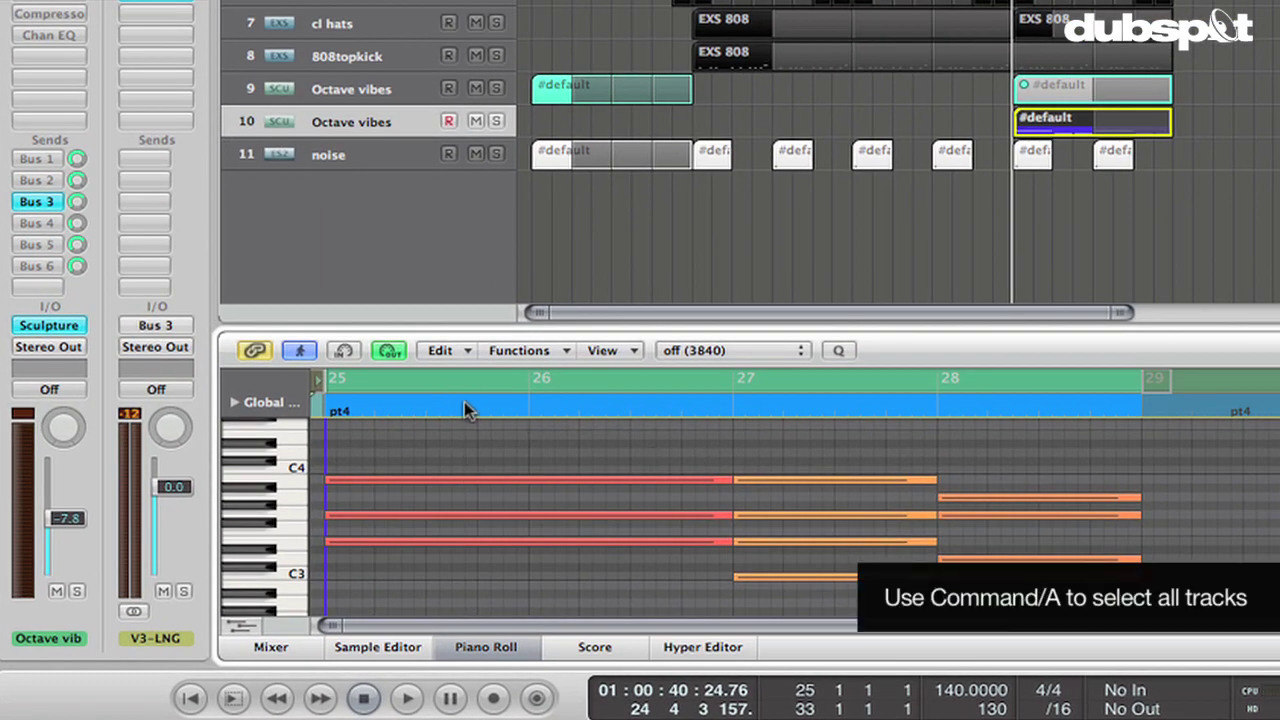
Apply a Fixed Note Length transform of . . 1 0 to all 11 chord notes.
{"action": "key", "text": "super+a"}
{"action": "left_click", "coordinate": [455, 351]}
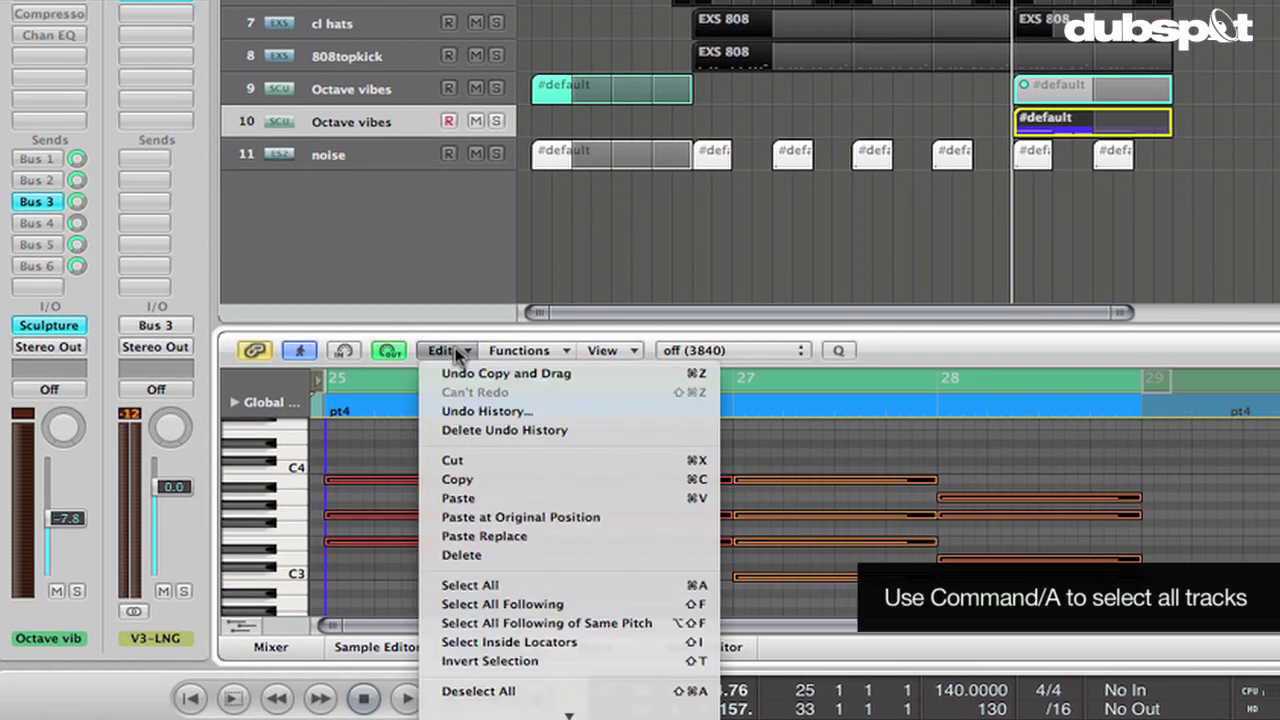
{"action": "left_click", "coordinate": [458, 352]}
{"action": "left_click", "coordinate": [538, 355]}
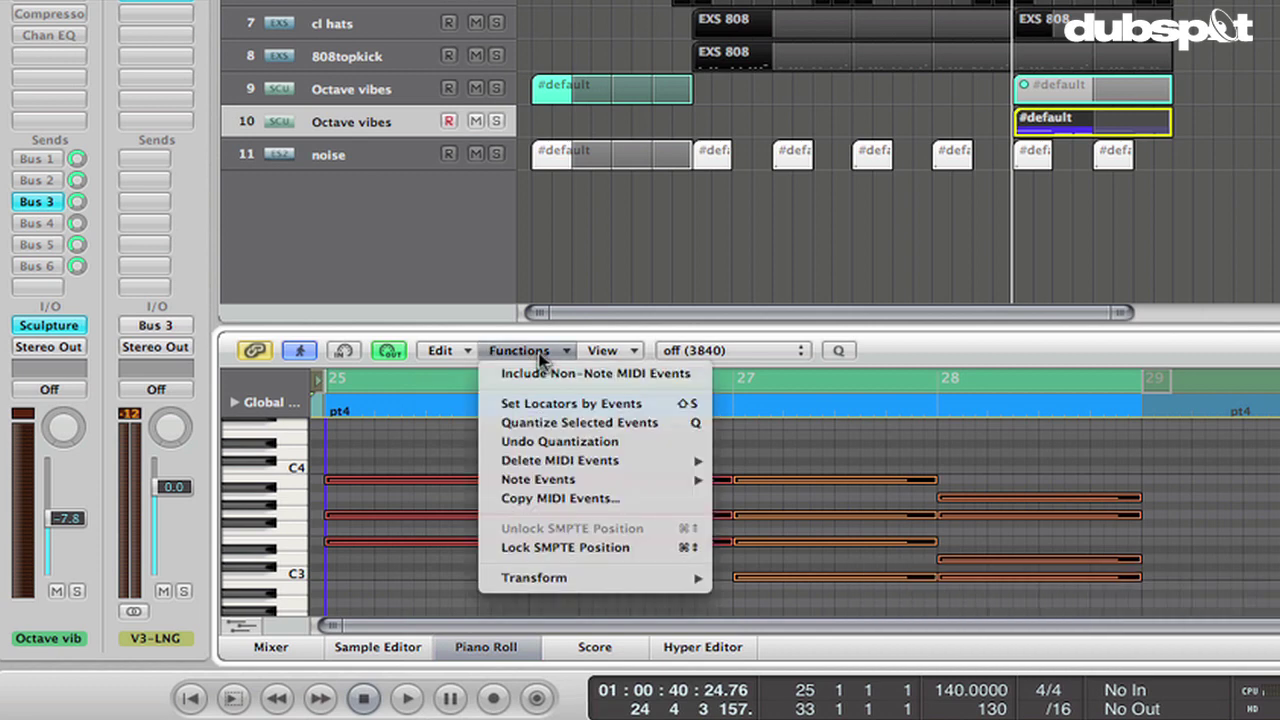
{"action": "mouse_move", "coordinate": [543, 580]}
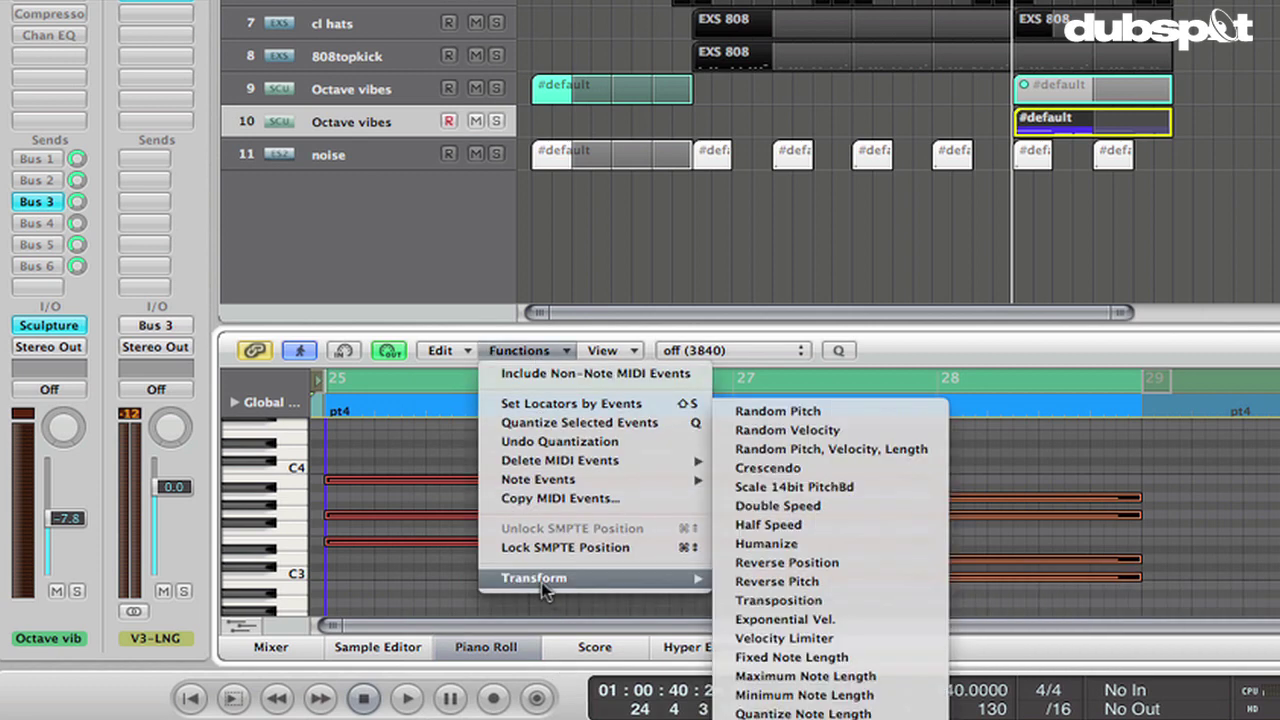
{"action": "left_click", "coordinate": [740, 660]}
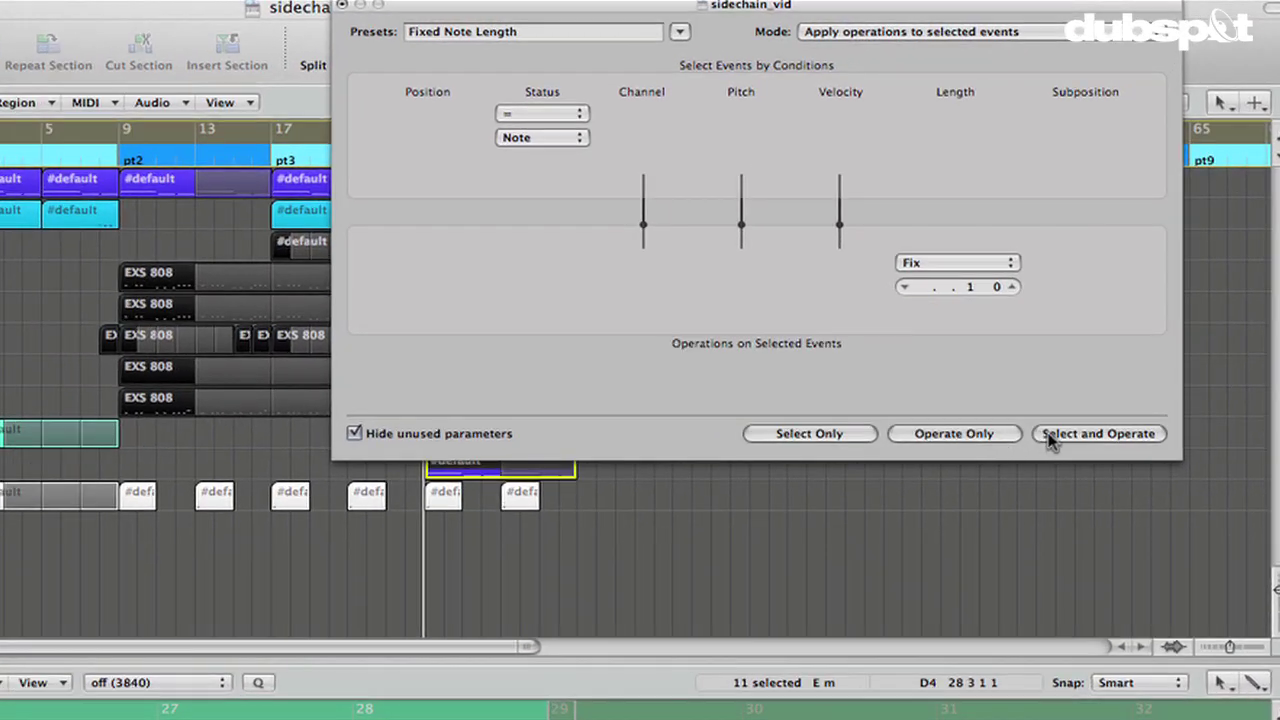
{"action": "left_click", "coordinate": [1057, 436]}
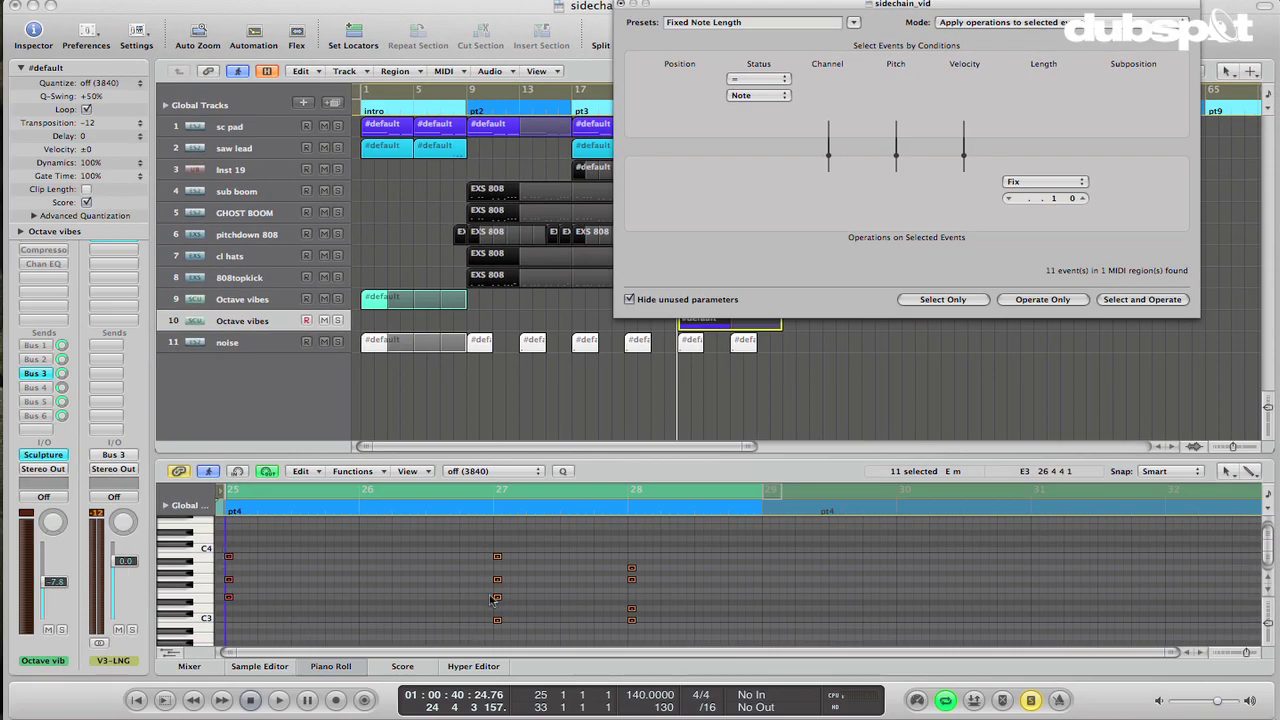
{"action": "left_click", "coordinate": [620, 5]}
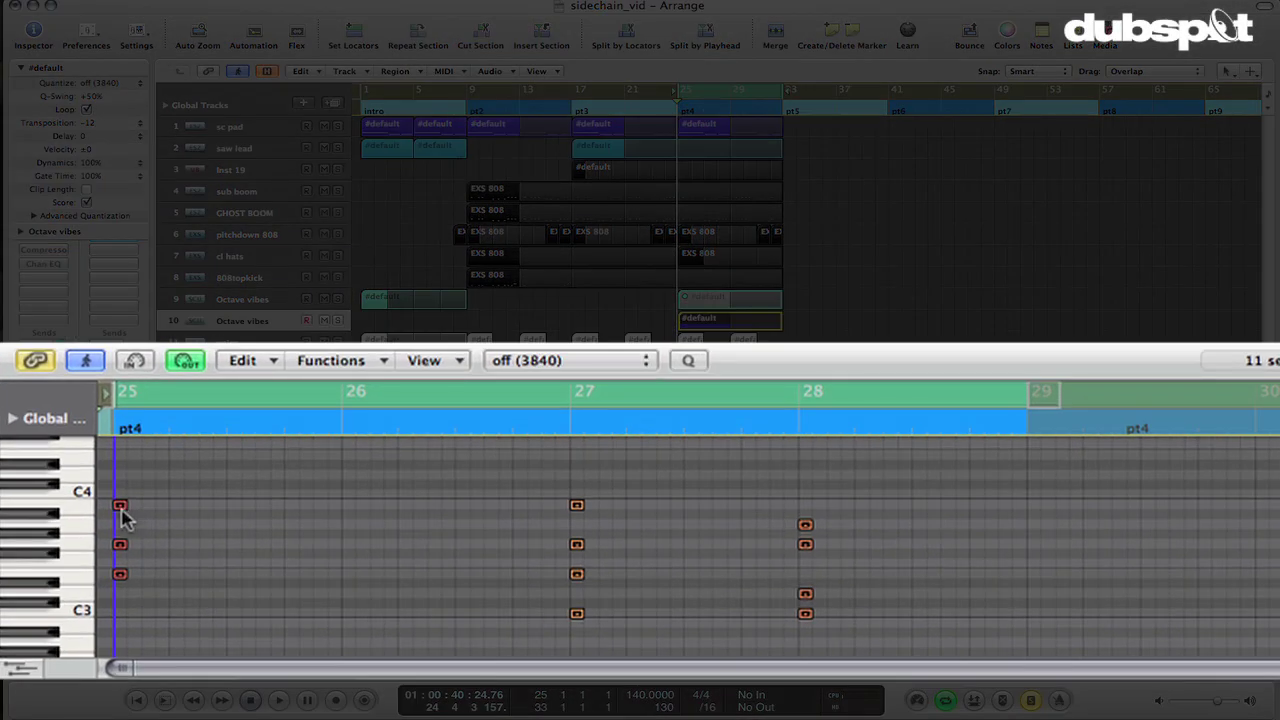
Copy the short chord stabs across bars 25–28, shifting the bar 27–28 notes one beat later.
{"action": "left_click_drag", "start_coordinate": [120, 510], "coordinate": [220, 513]}
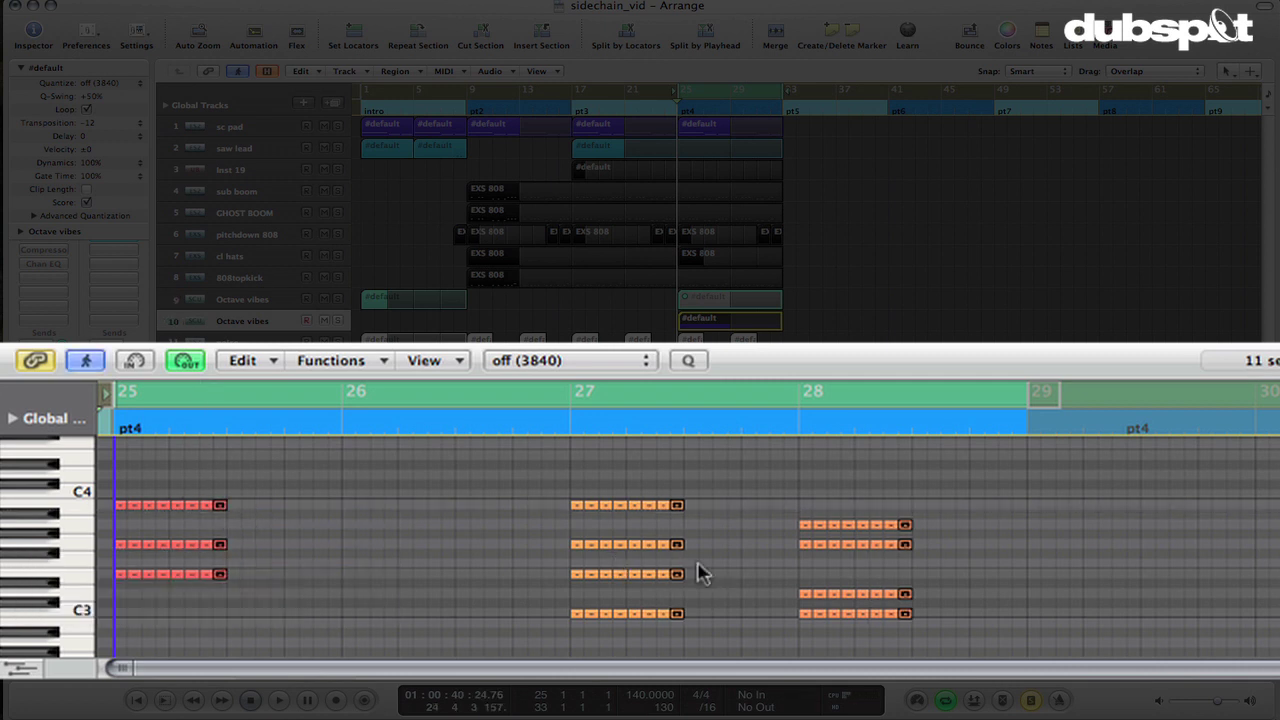
{"action": "left_click_drag", "start_coordinate": [538, 464], "coordinate": [940, 640]}
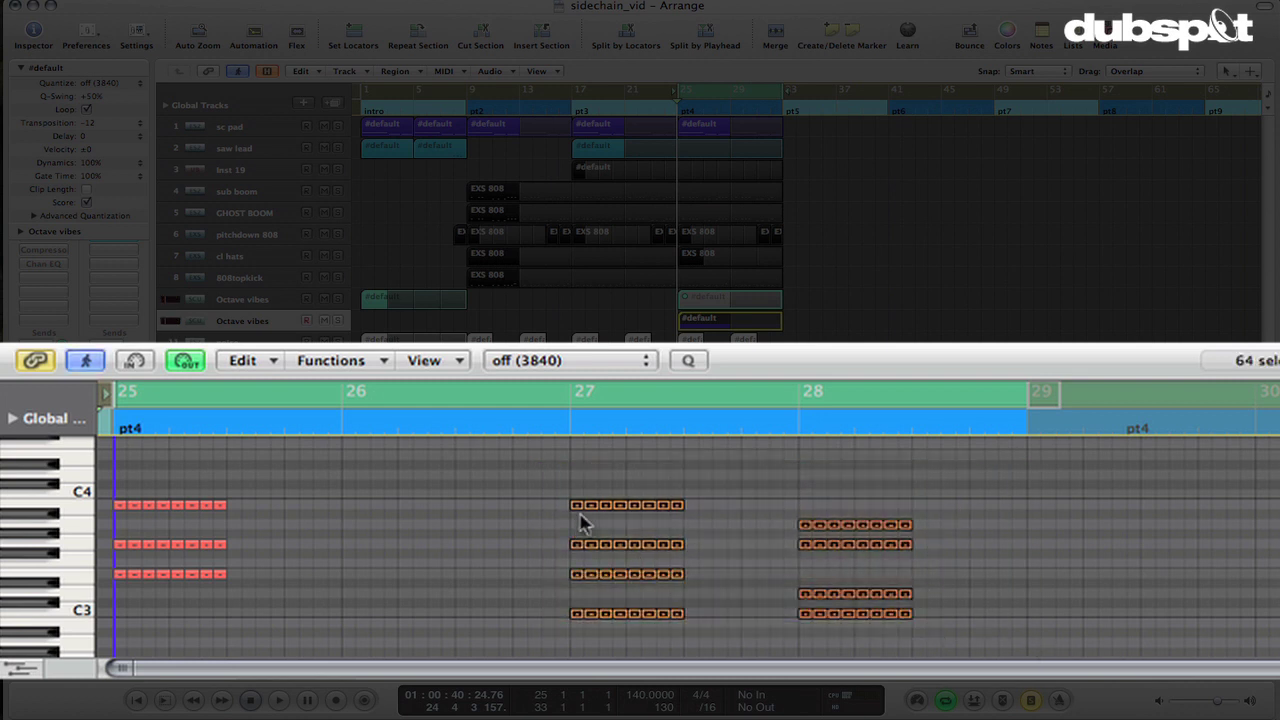
{"action": "left_click_drag", "start_coordinate": [578, 510], "coordinate": [695, 515]}
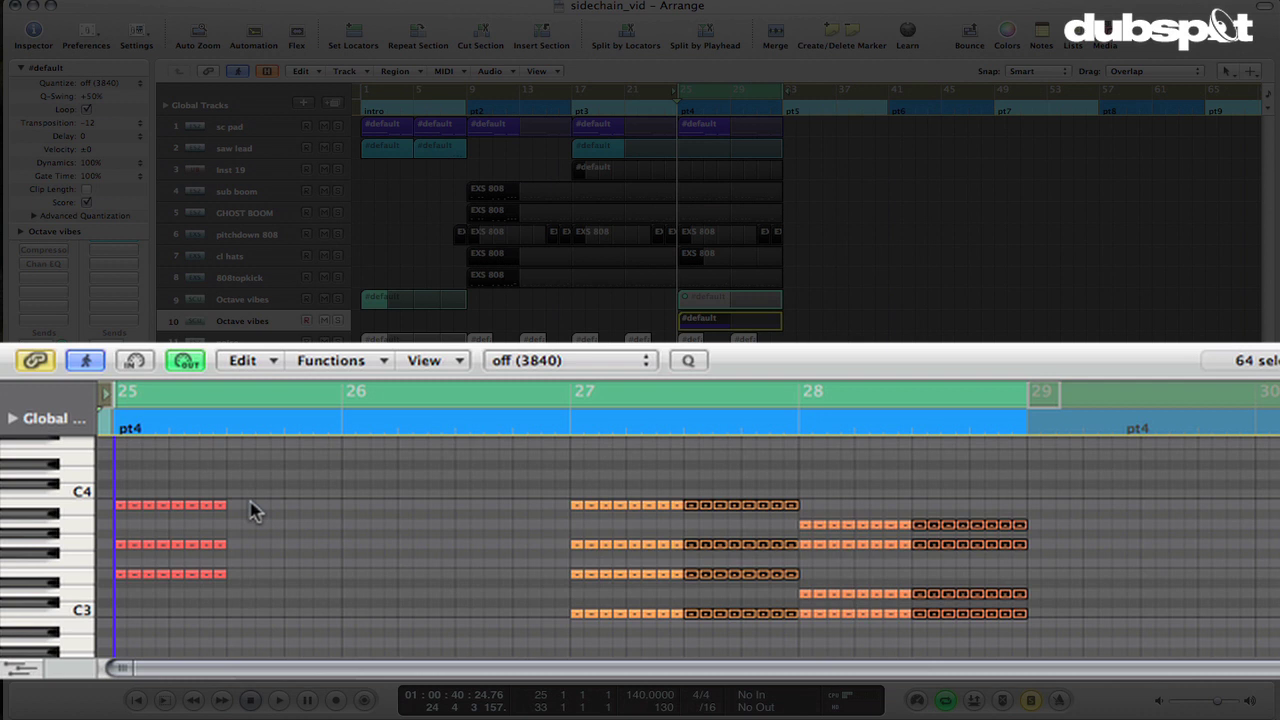
{"action": "left_click_drag", "start_coordinate": [258, 498], "coordinate": [460, 586]}
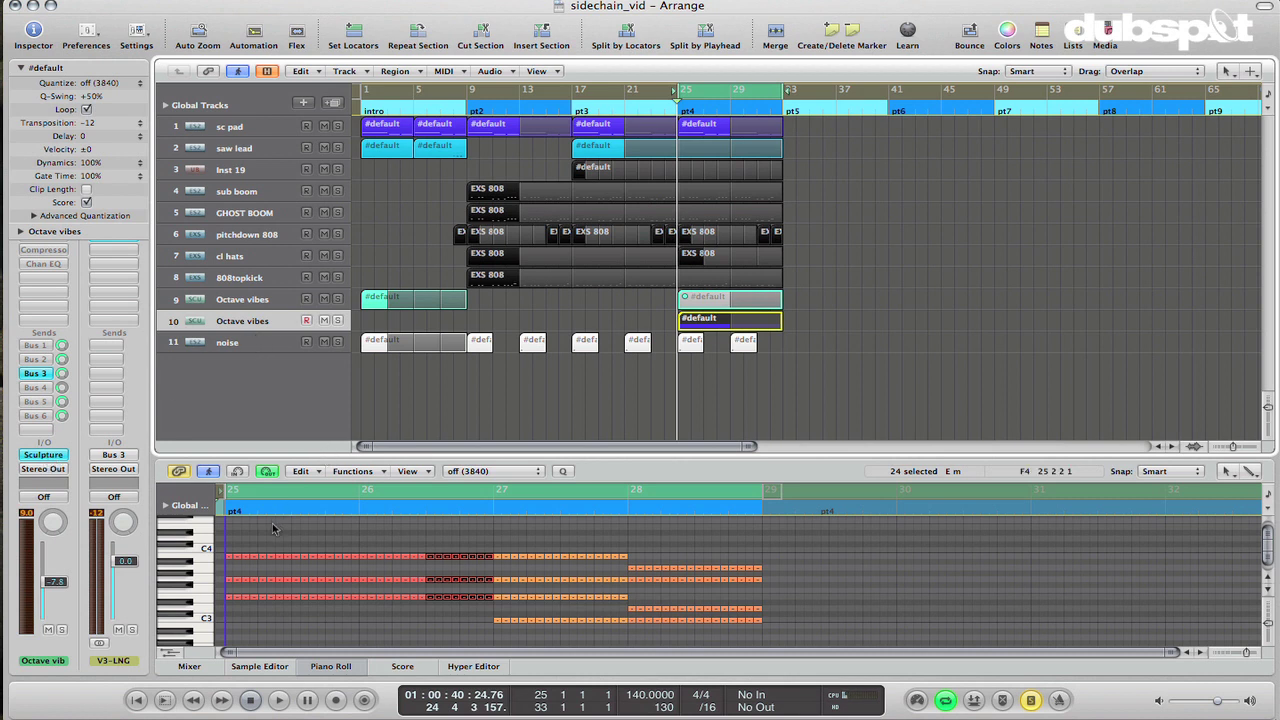
{"action": "key", "text": "space"}
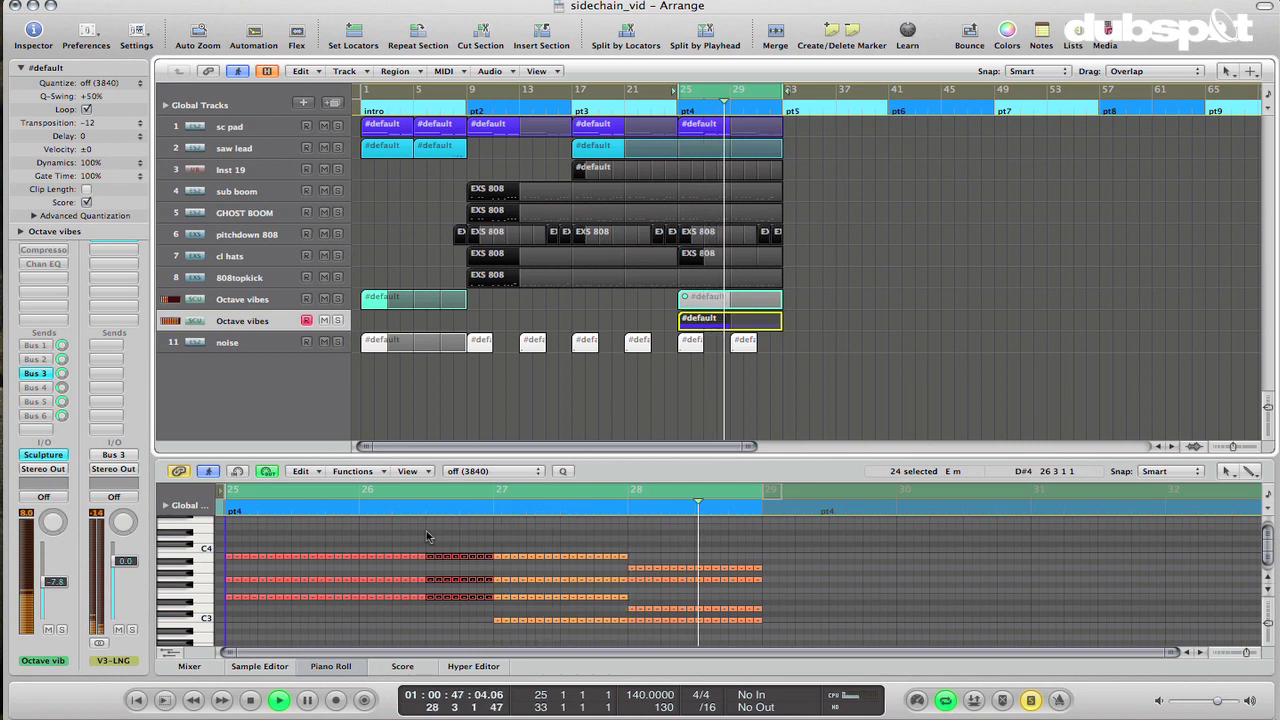
{"action": "left_click", "coordinate": [426, 537]}
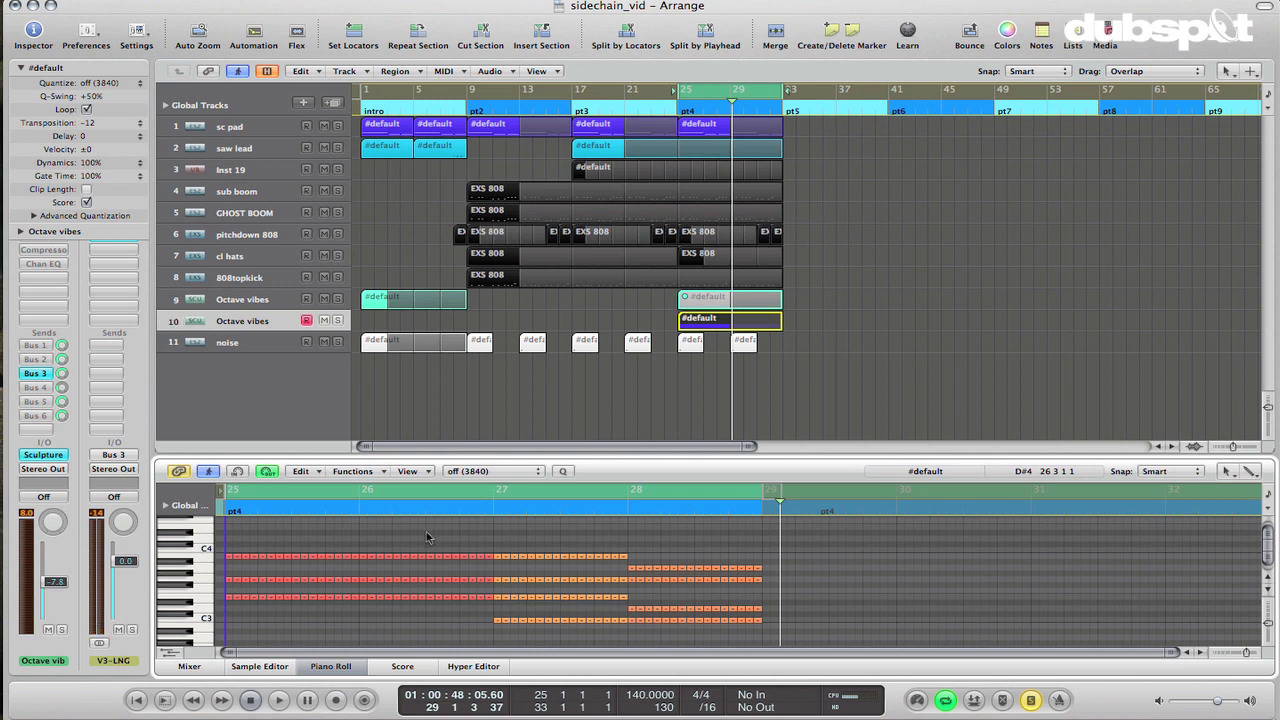
Mute all sixteenth-note stabs, select scattered melody notes, and play from bar 25.
{"action": "key", "text": "super+a"}
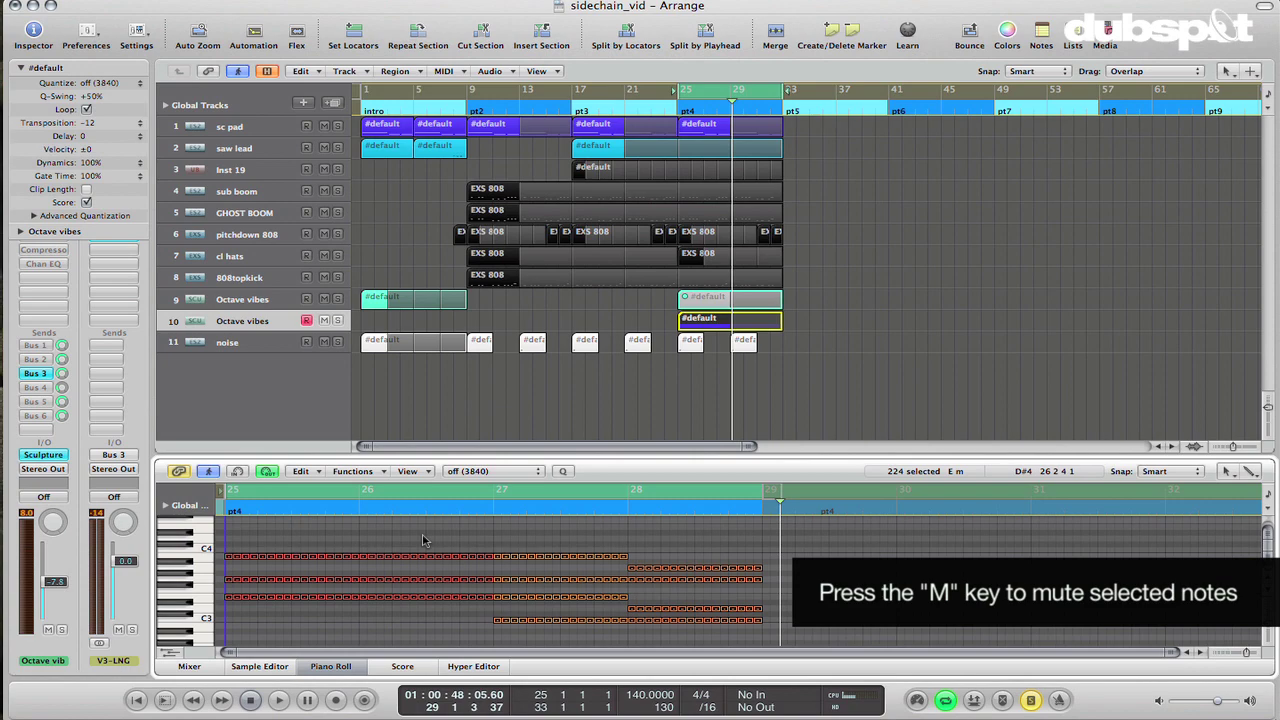
{"action": "key", "text": "m"}
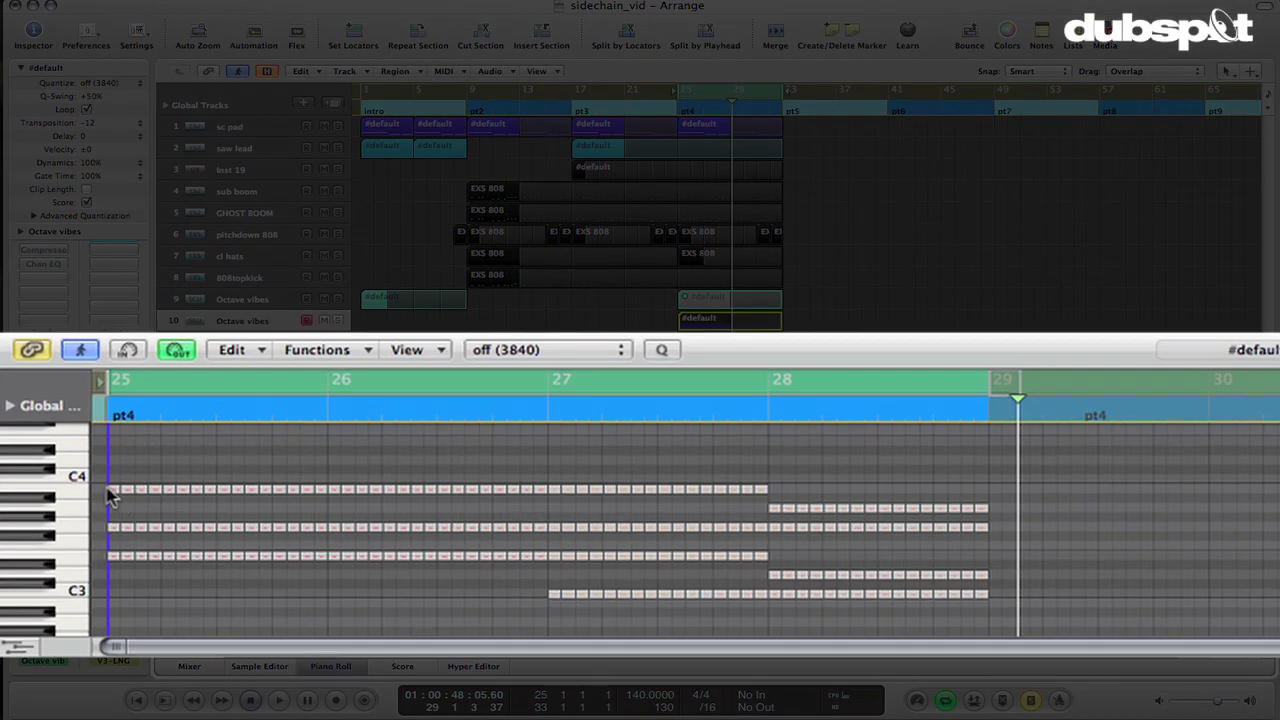
{"action": "left_click", "coordinate": [228, 558]}
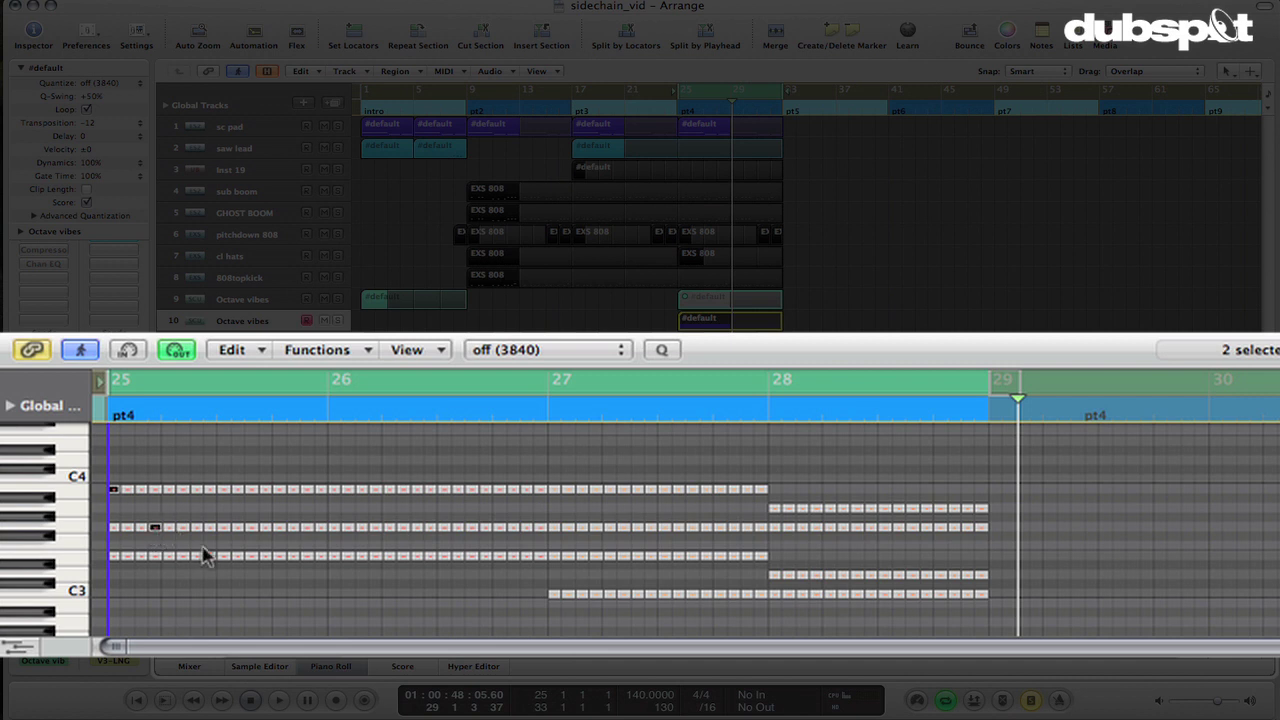
{"action": "left_click", "coordinate": [279, 489], "text": "shift"}
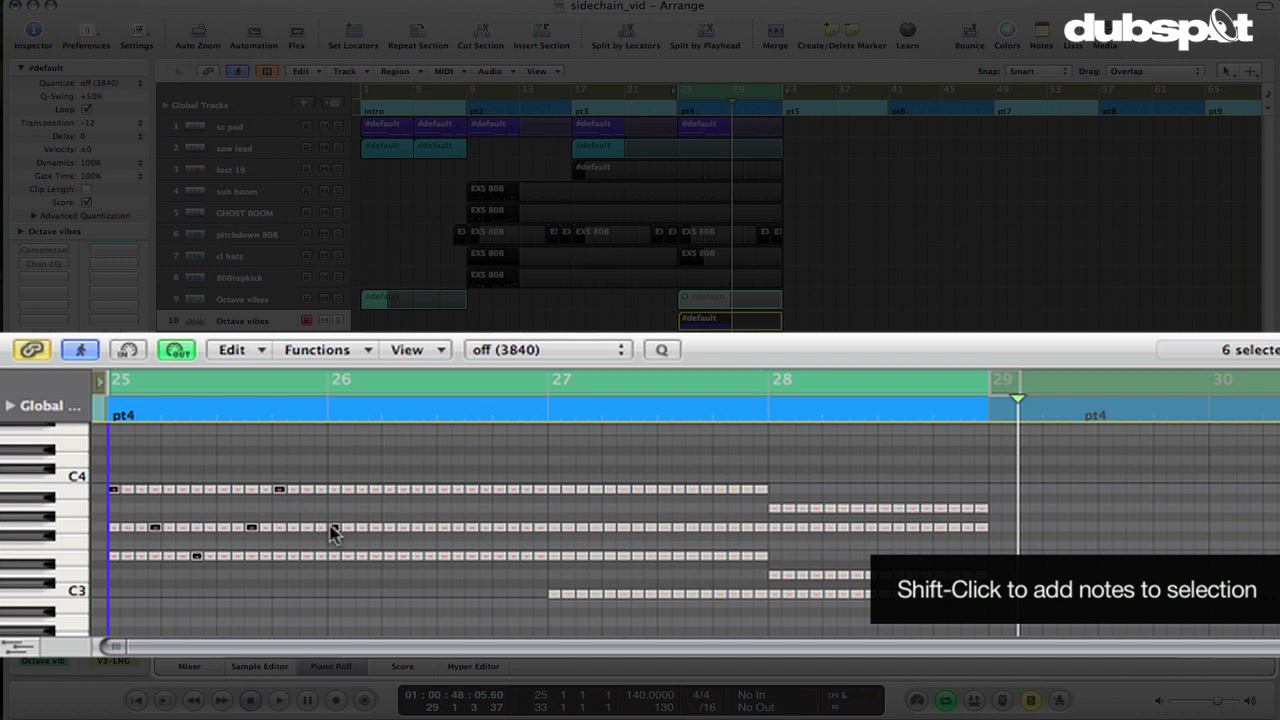
{"action": "left_click", "coordinate": [389, 527], "text": "shift"}
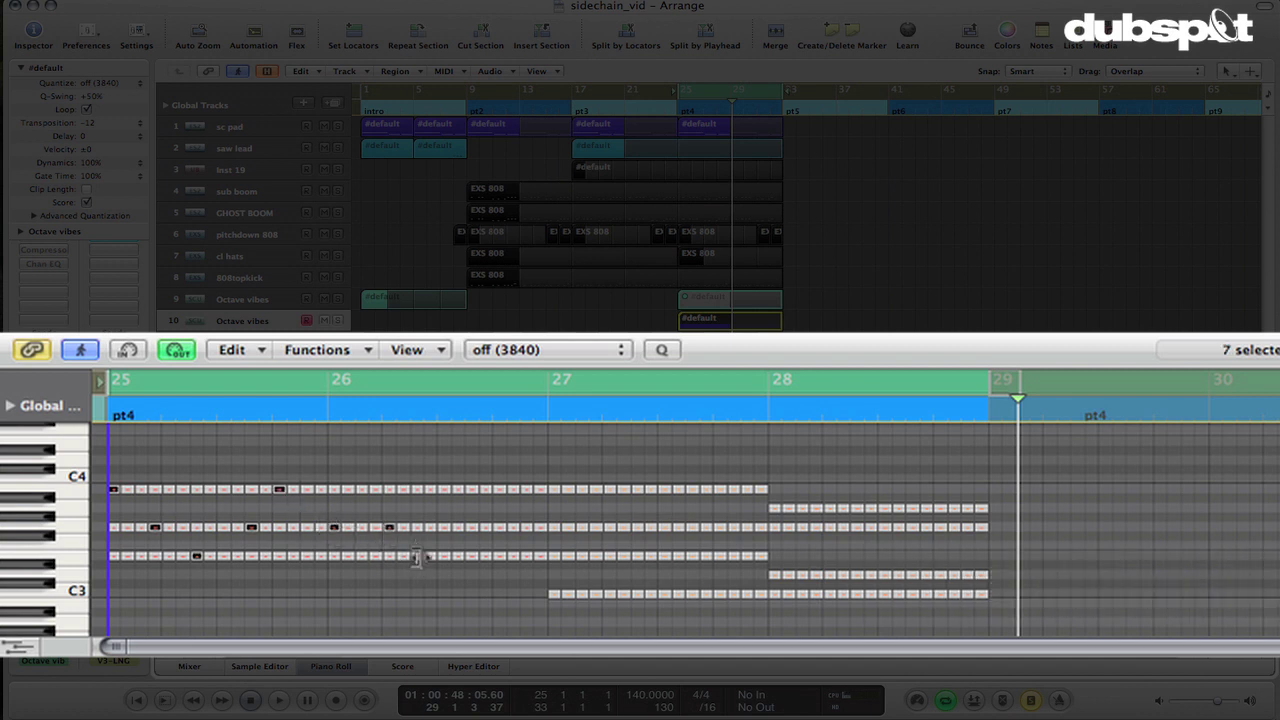
{"action": "left_click", "coordinate": [526, 527], "text": "shift"}
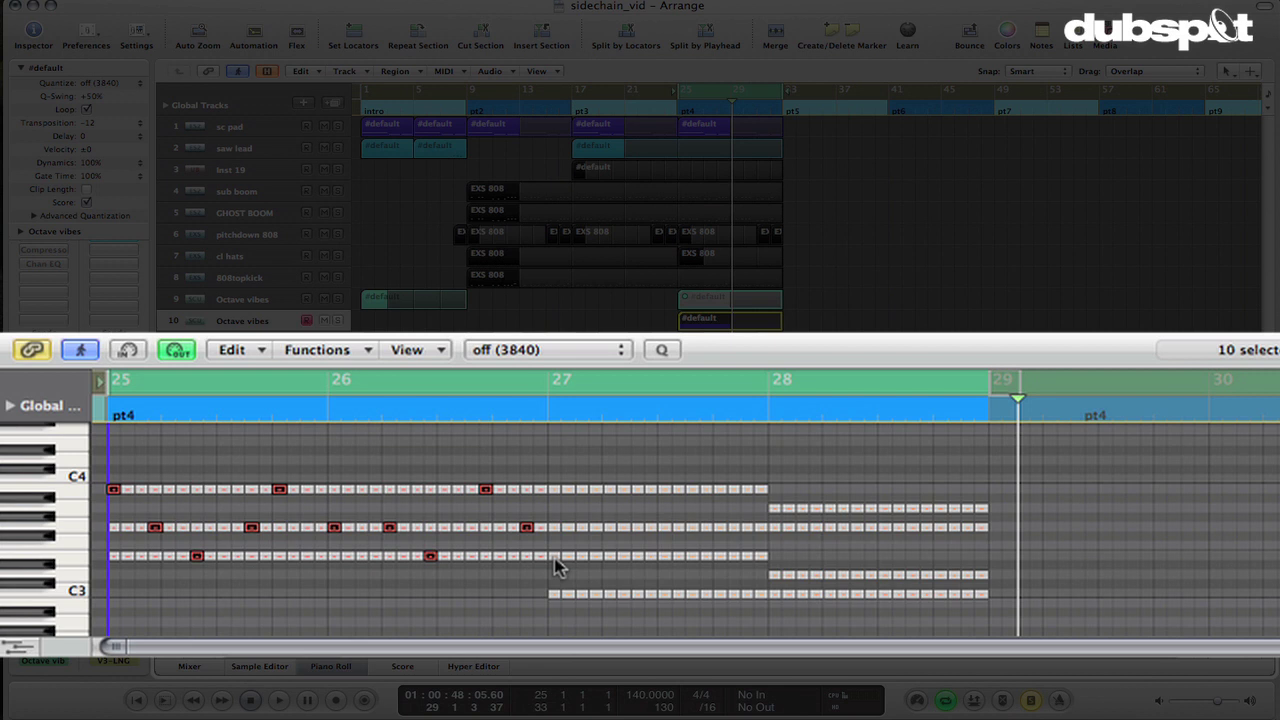
{"action": "key", "text": "space"}
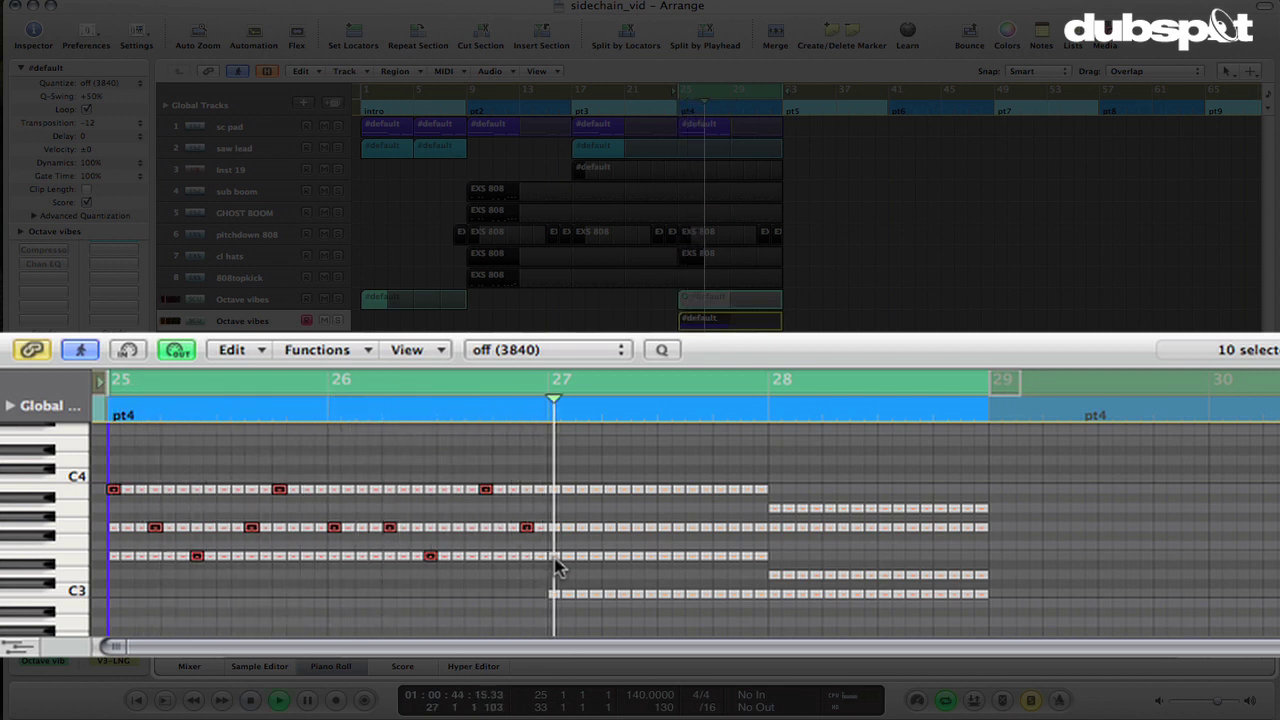
Unmute single top, middle and bottom-row notes in bars 25–26, auditioning each.
{"action": "key", "text": "space"}
{"action": "left_click", "coordinate": [557, 567]}
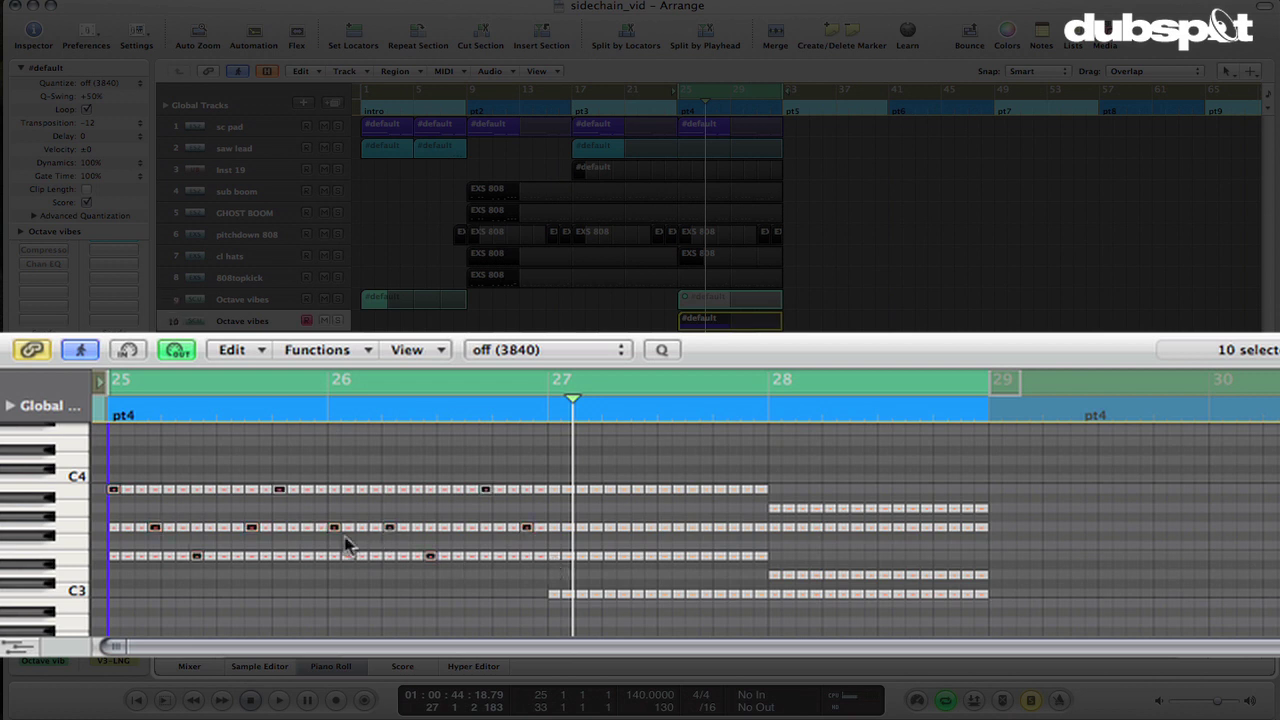
{"action": "left_click", "coordinate": [113, 490]}
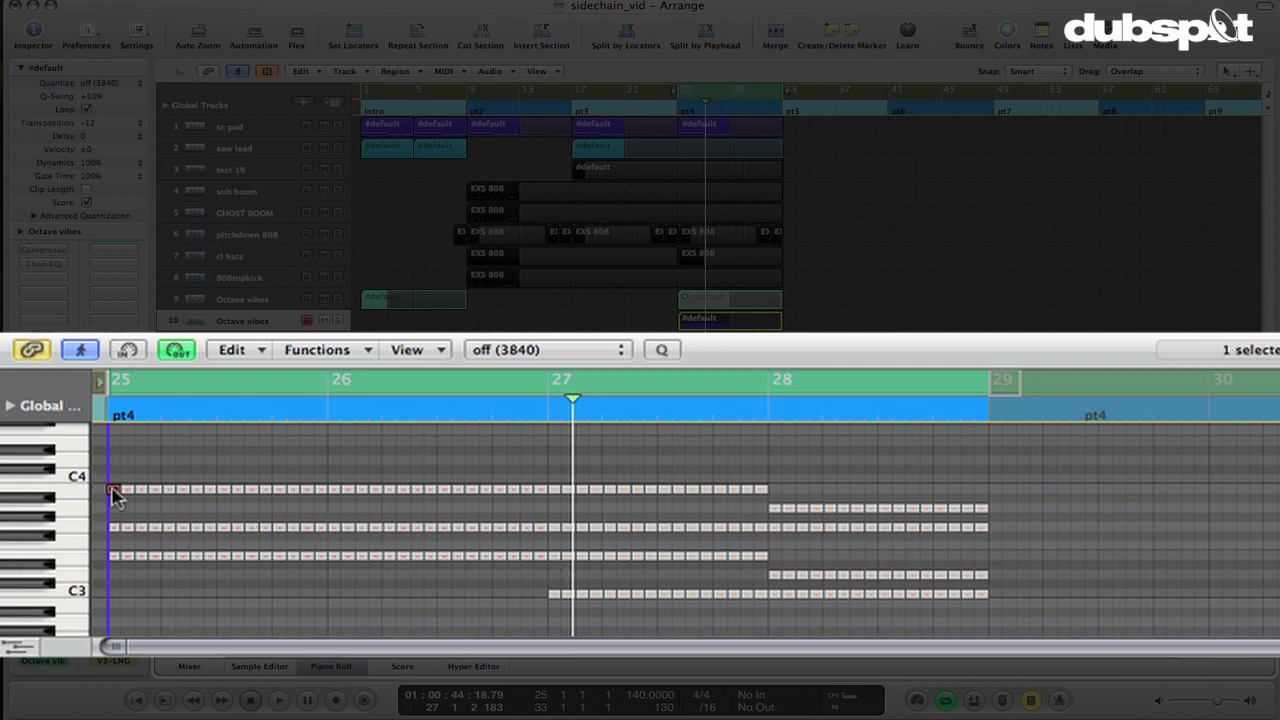
{"action": "left_click", "coordinate": [194, 527]}
{"action": "key", "text": "space"}
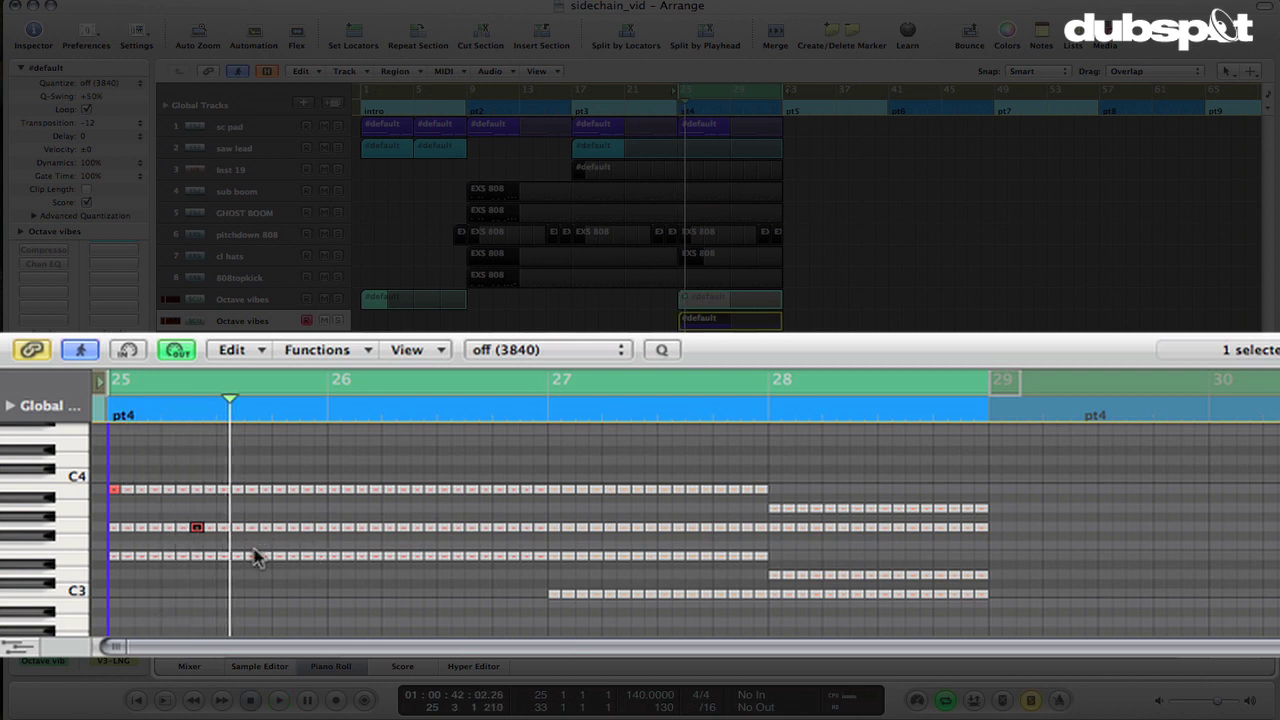
{"action": "left_click", "coordinate": [252, 554]}
{"action": "key", "text": "space"}
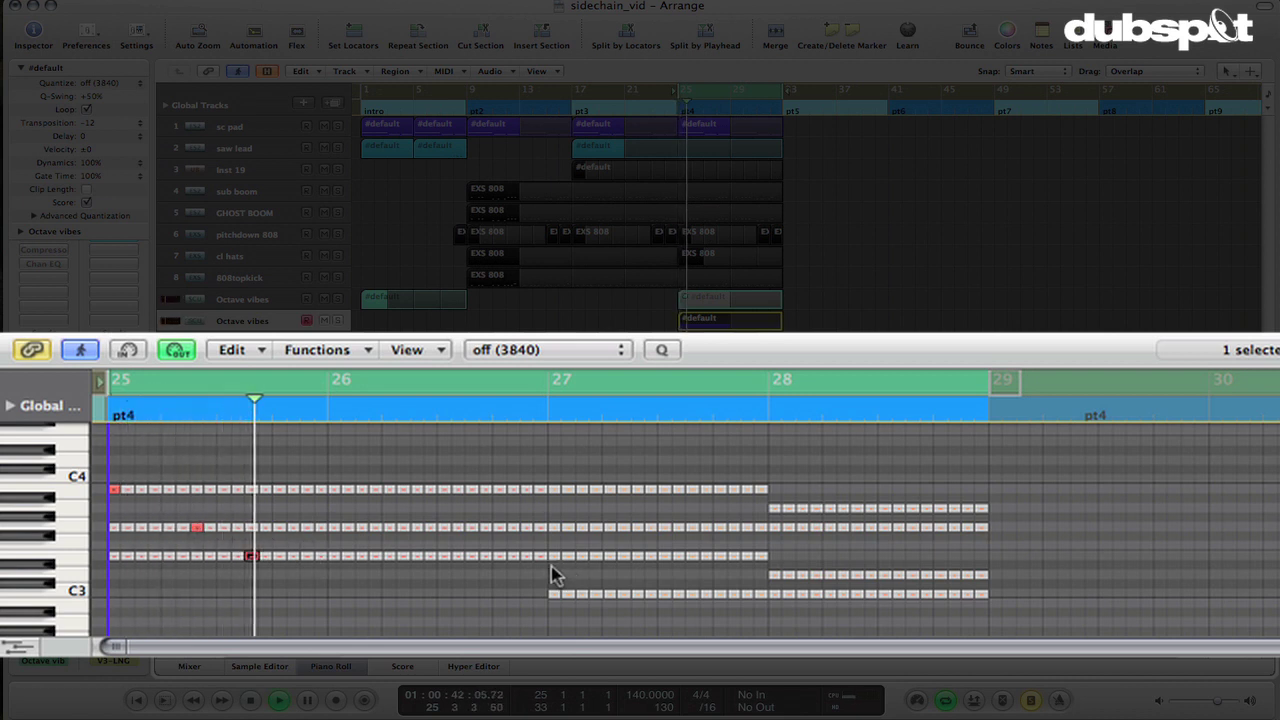
{"action": "left_click", "coordinate": [307, 529]}
{"action": "key", "text": "space"}
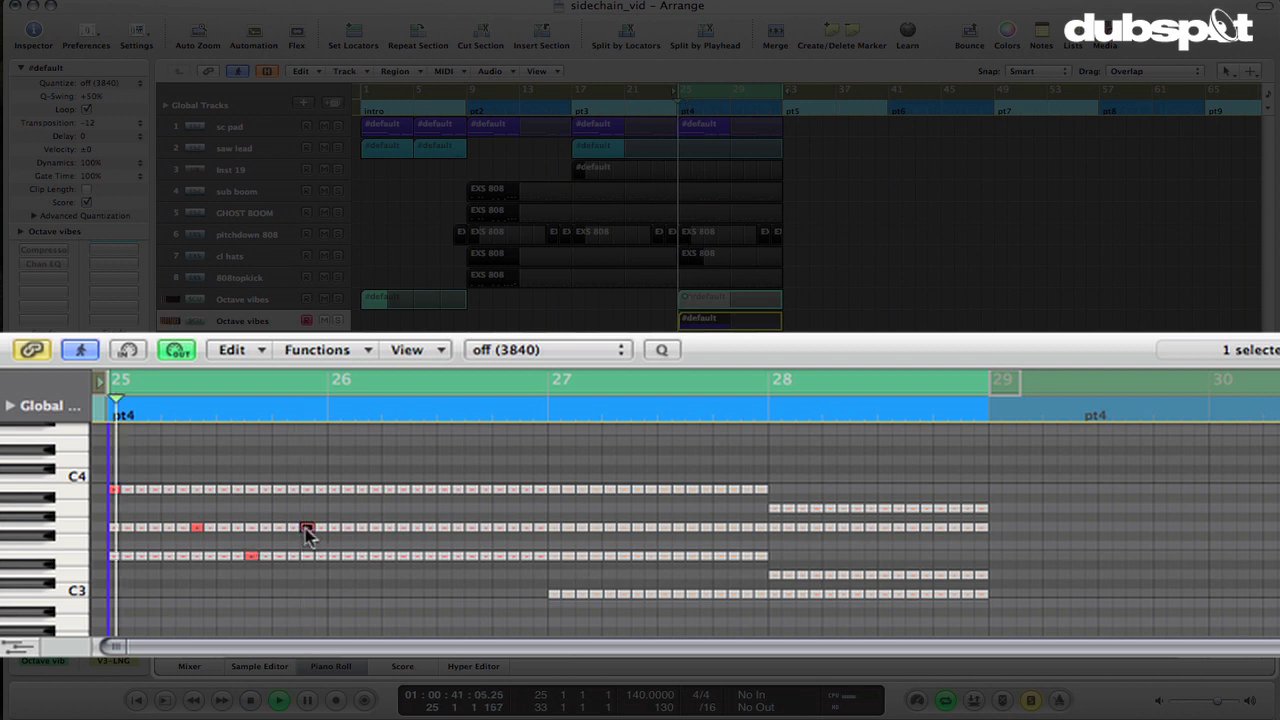
{"action": "left_click", "coordinate": [363, 527]}
{"action": "key", "text": "space"}
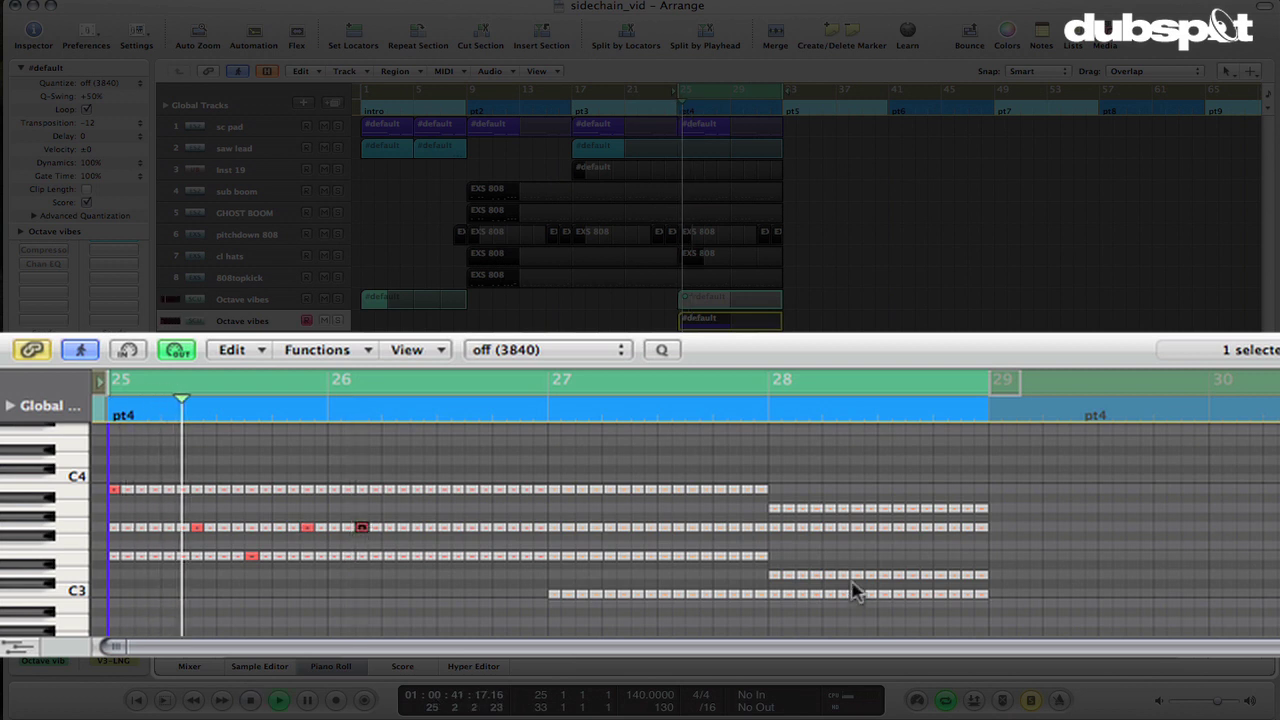
{"action": "key", "text": "space"}
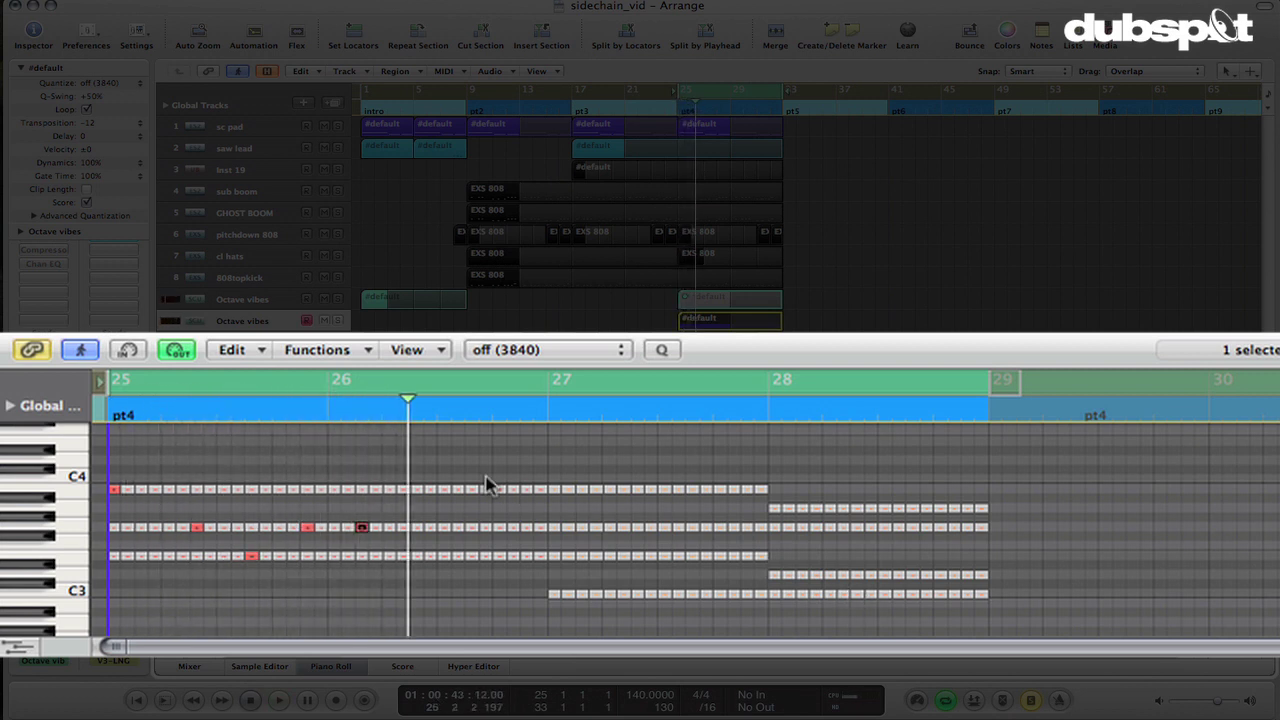
Add the bar-26 top and middle-row notes and audition the melody from bar 25.
{"action": "left_click", "coordinate": [418, 489]}
{"action": "left_click", "coordinate": [470, 527]}
{"action": "key", "text": "space"}
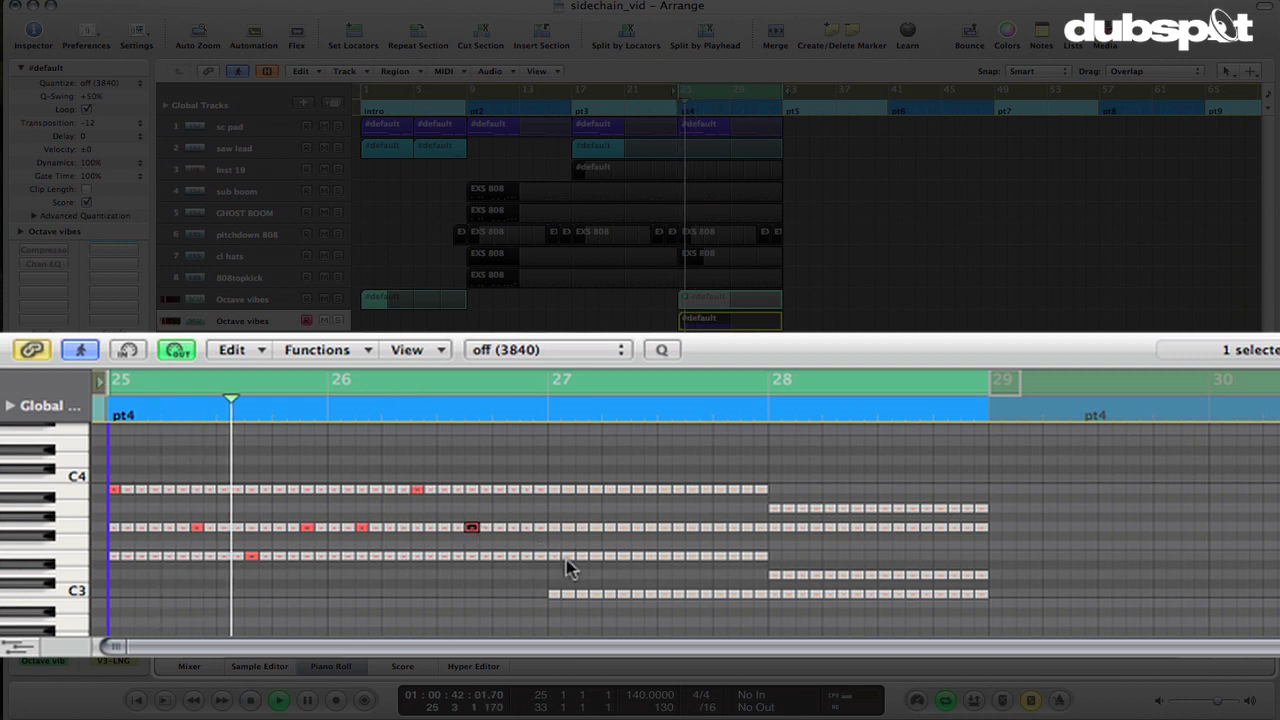
{"action": "key", "text": "space"}
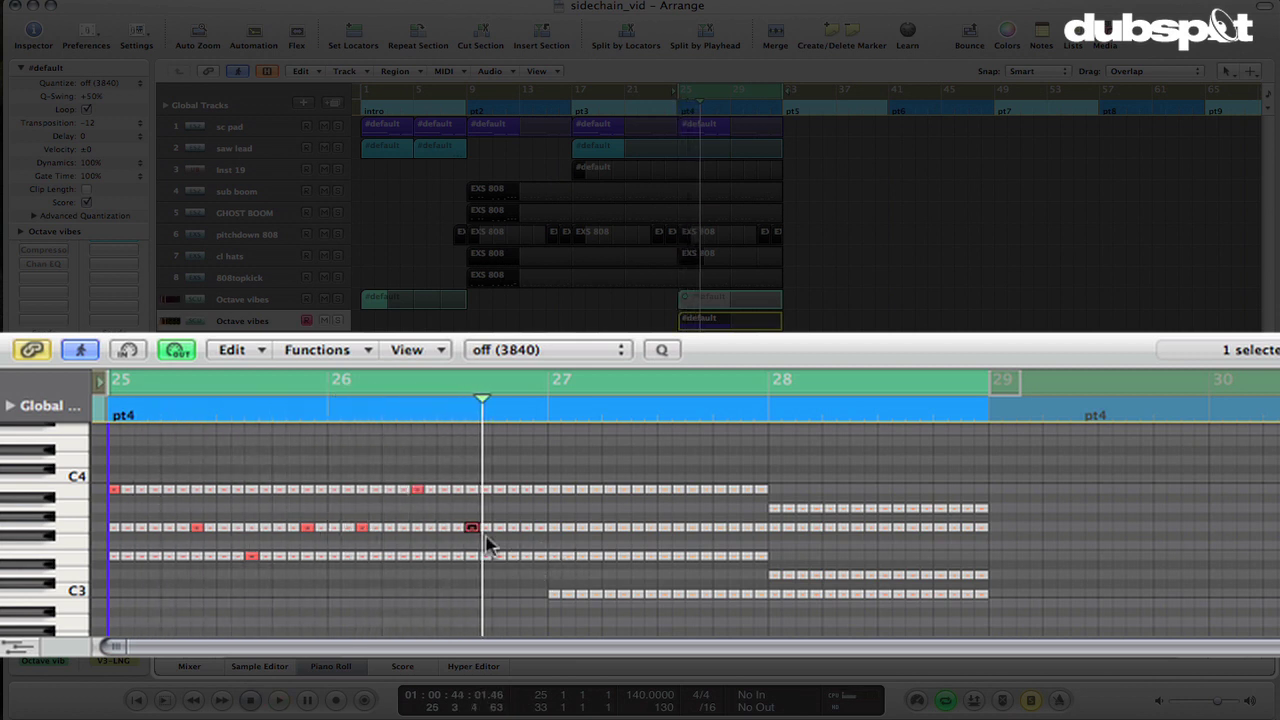
{"action": "left_click", "coordinate": [418, 490]}
{"action": "key", "text": "space"}
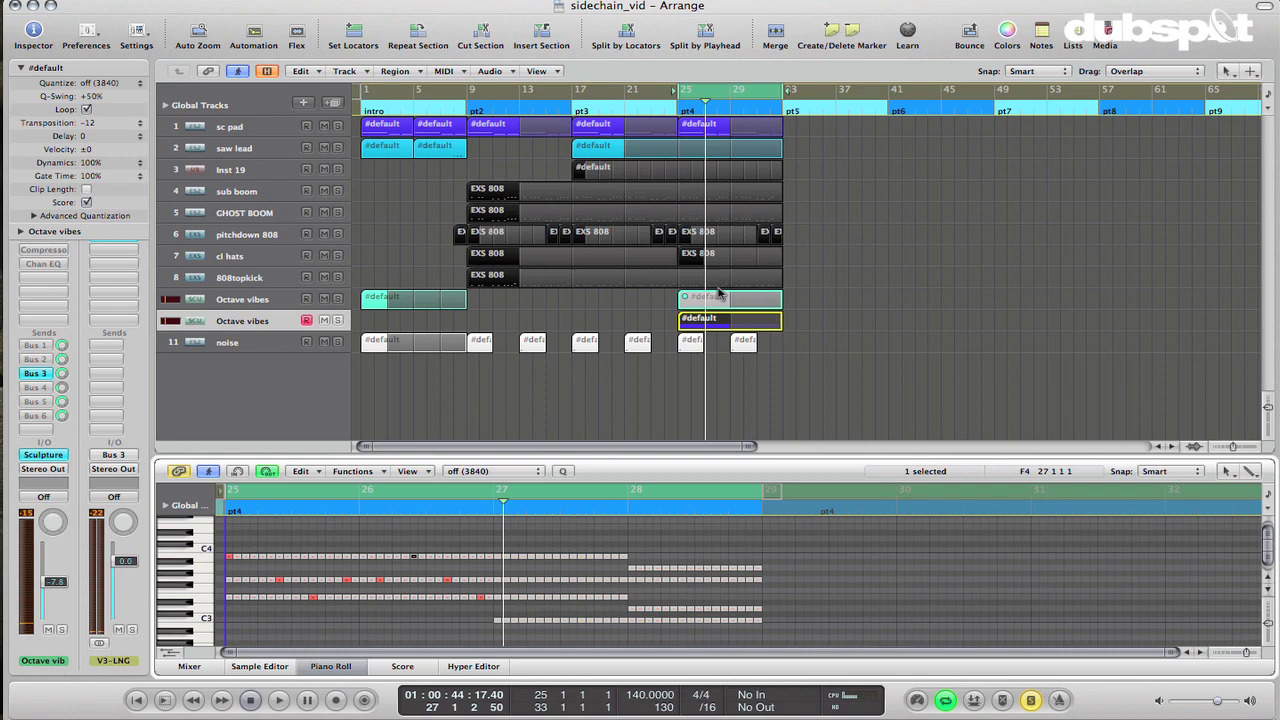
Draw an extra melody note in the C3 row near bar 27 and adjust its length.
{"action": "left_click", "coordinate": [548, 605]}
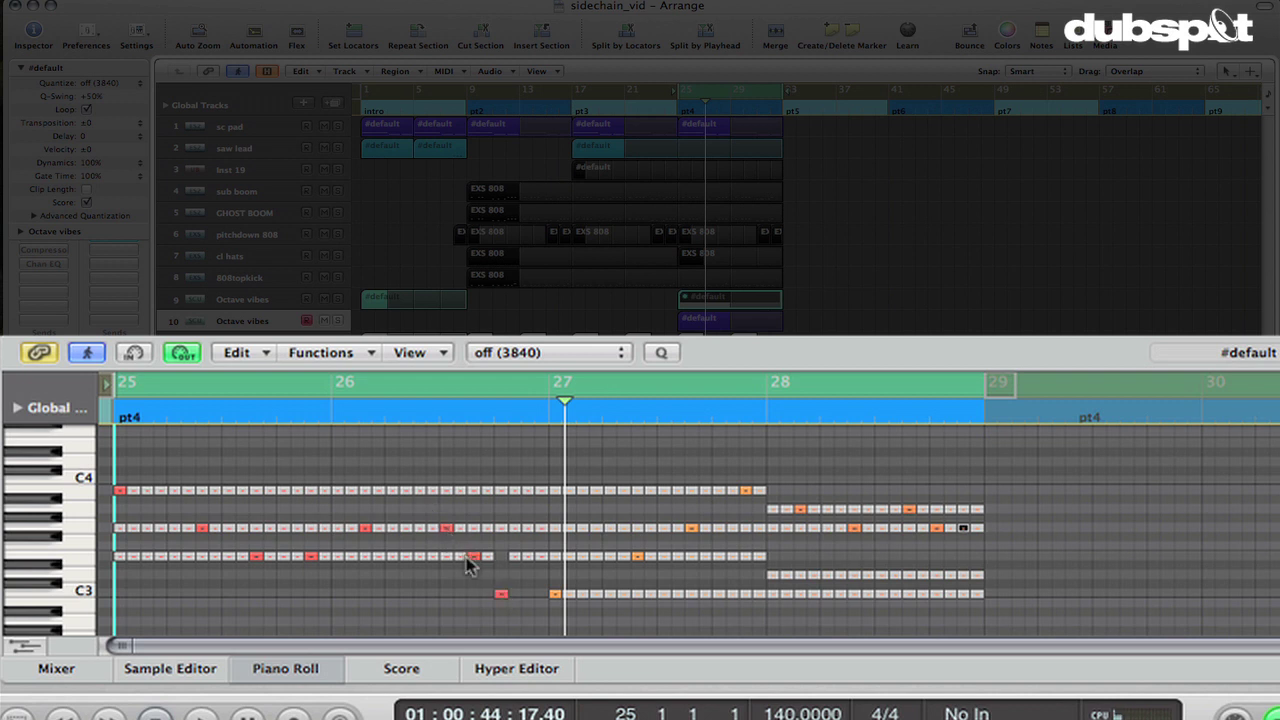
{"action": "left_click", "coordinate": [499, 593]}
{"action": "left_click_drag", "start_coordinate": [557, 598], "coordinate": [503, 598]}
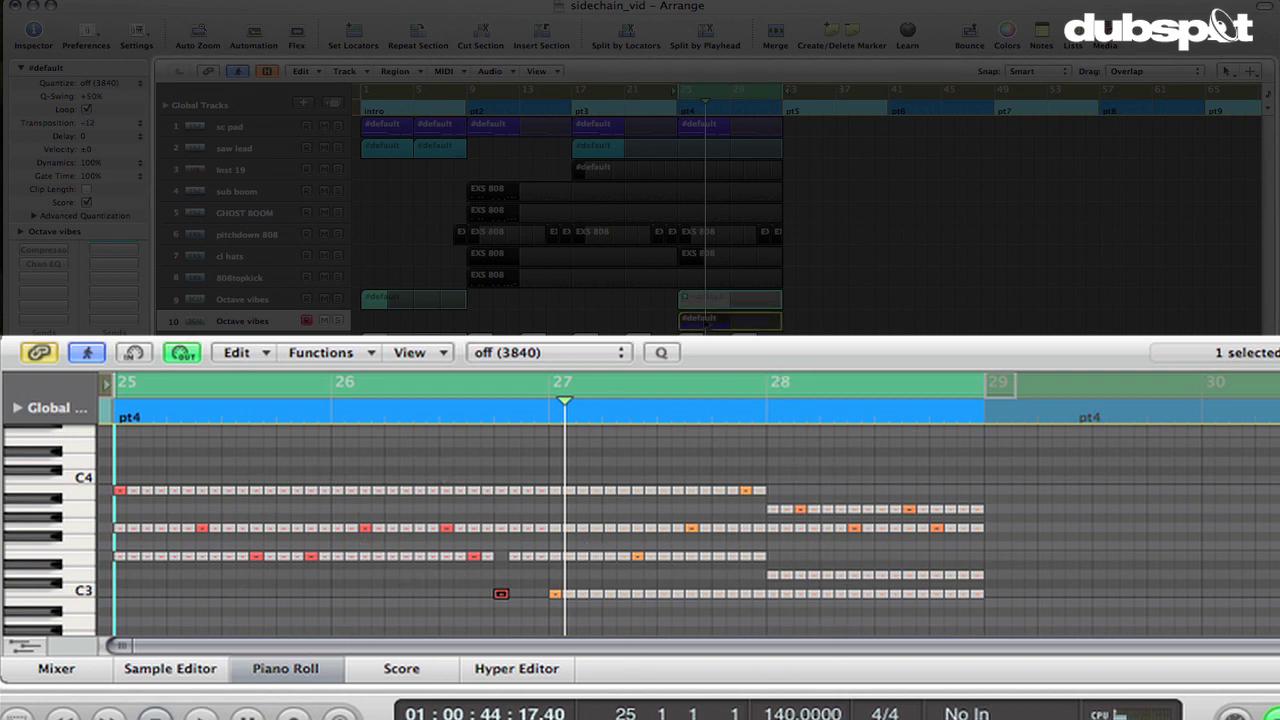
Select the track 9 Octave vibes region and play the part back from bar 25.
{"action": "left_click", "coordinate": [700, 300]}
{"action": "left_click", "coordinate": [700, 300]}
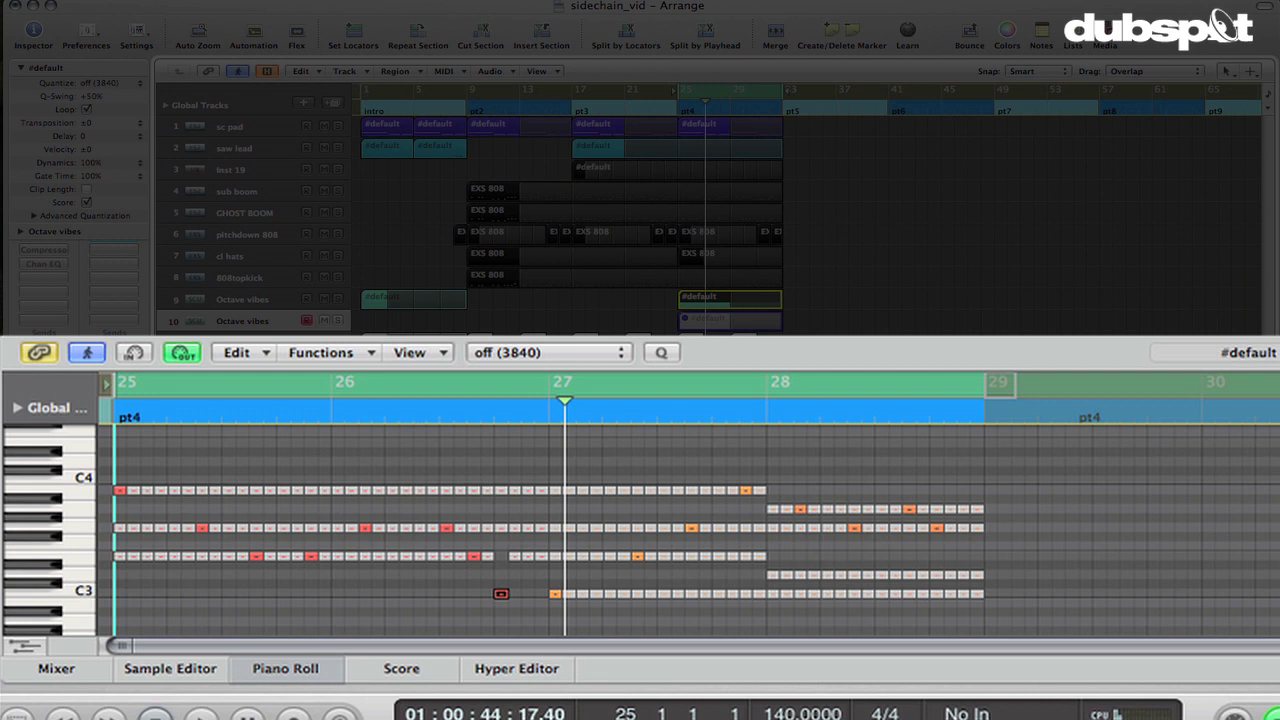
{"action": "key", "text": "space"}
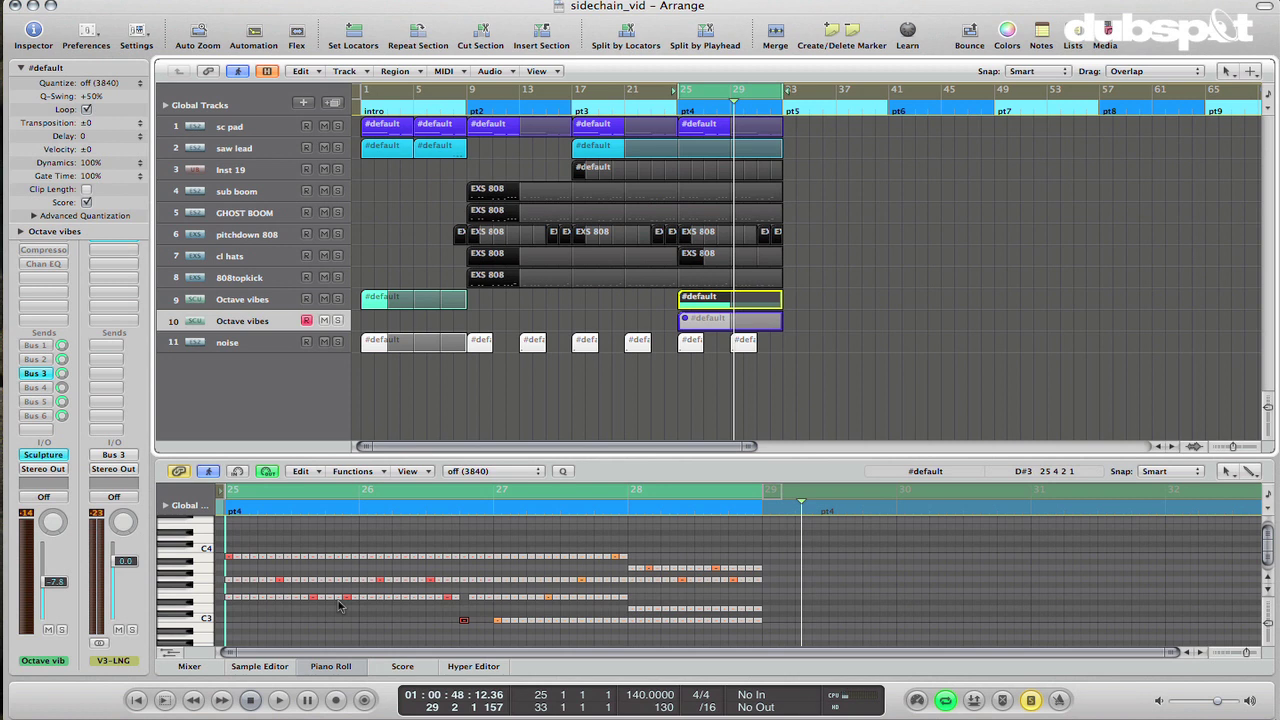
Display the bar-17 saw lead and sc pad regions together and select all their notes.
{"action": "left_click", "coordinate": [599, 155]}
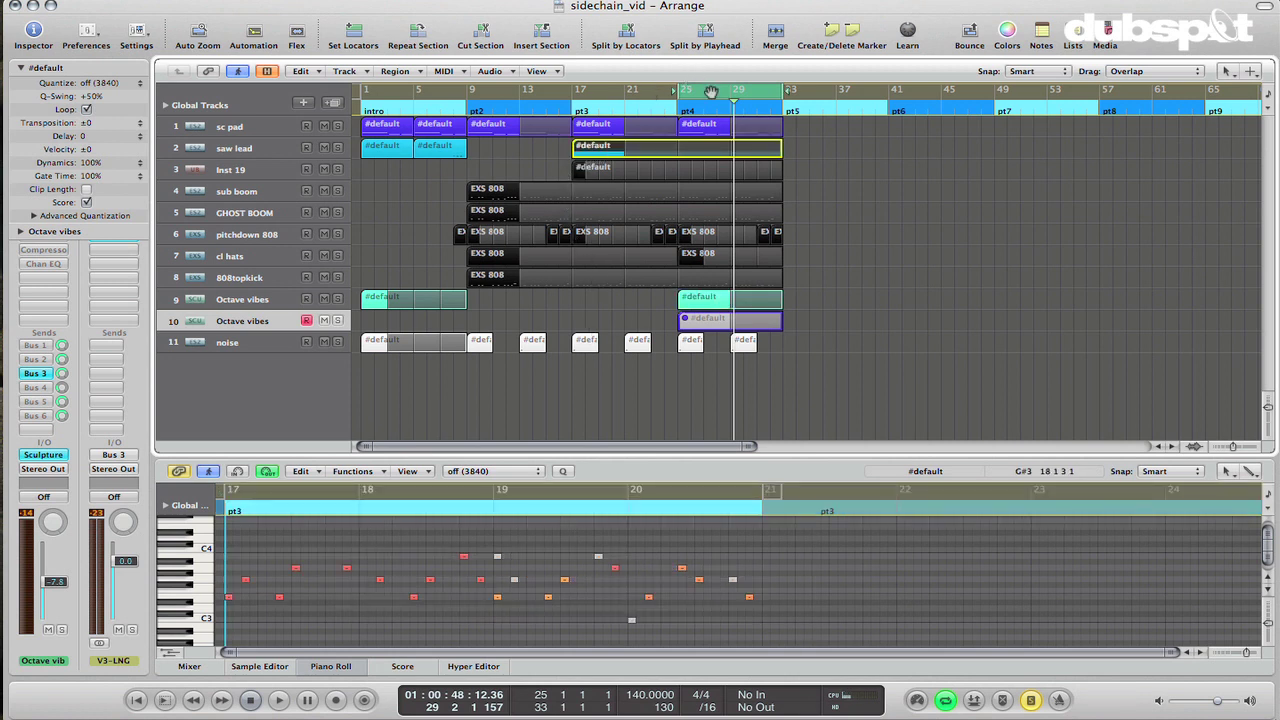
{"action": "left_click", "coordinate": [578, 121], "text": "shift"}
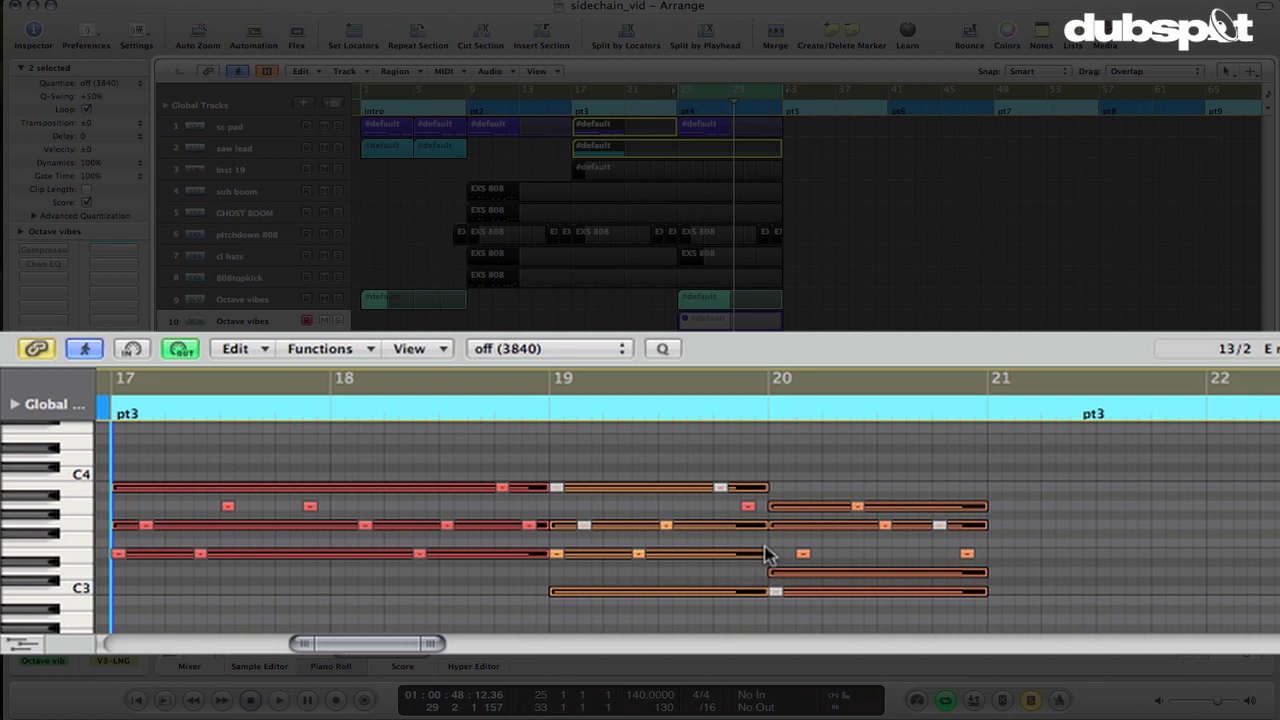
{"action": "left_click", "coordinate": [228, 508]}
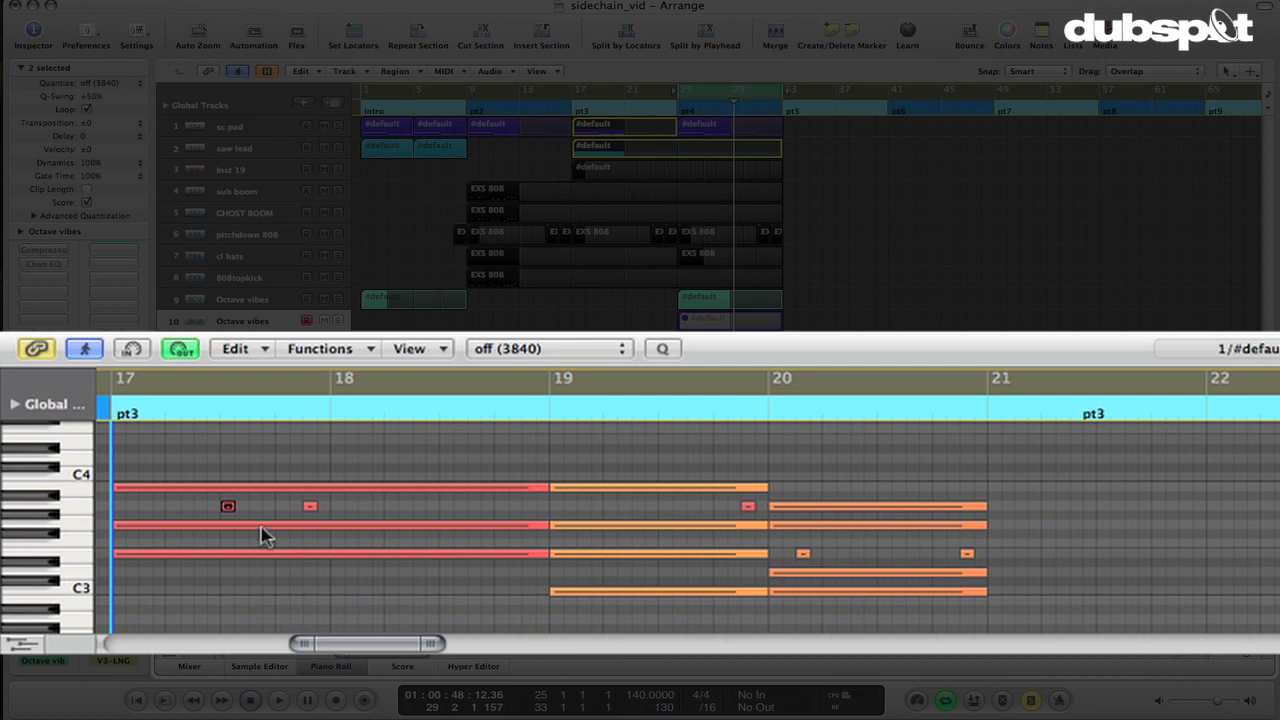
{"action": "left_click", "coordinate": [160, 470]}
{"action": "left_click_drag", "start_coordinate": [115, 452], "coordinate": [1036, 636]}
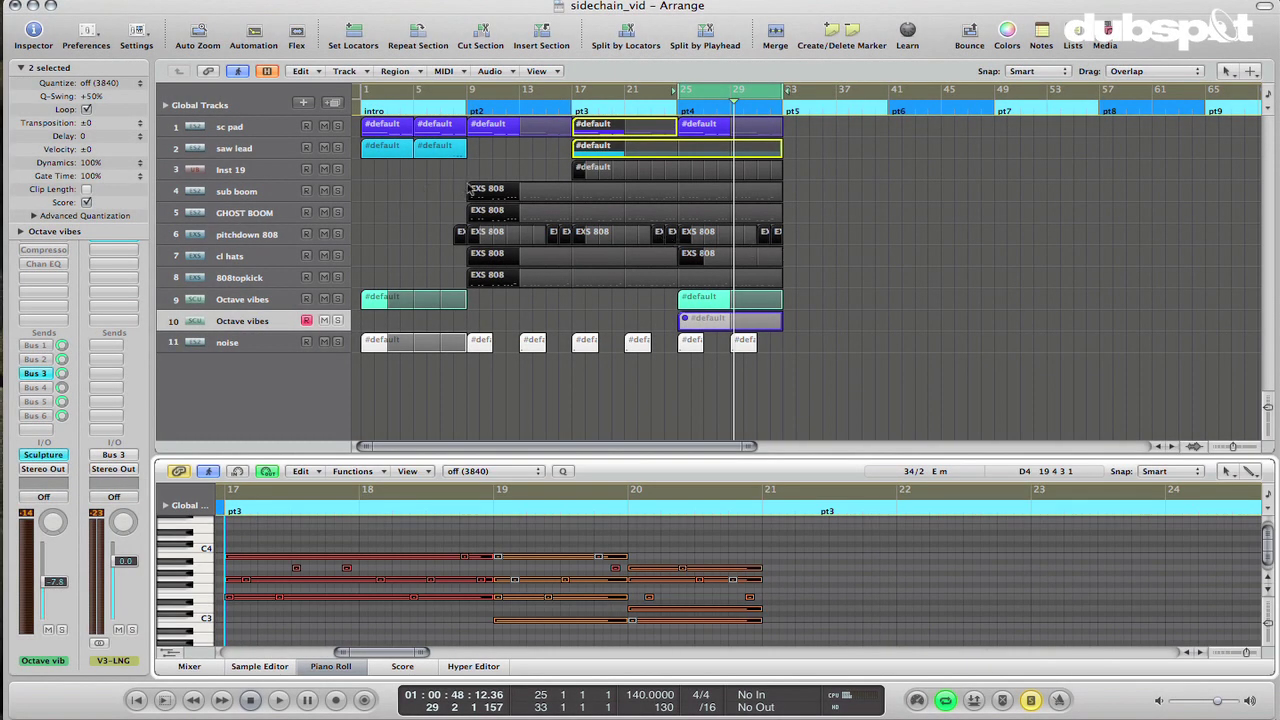
Open the sub boom EXS 808 bass region and inspect its first note.
{"action": "left_click", "coordinate": [472, 190]}
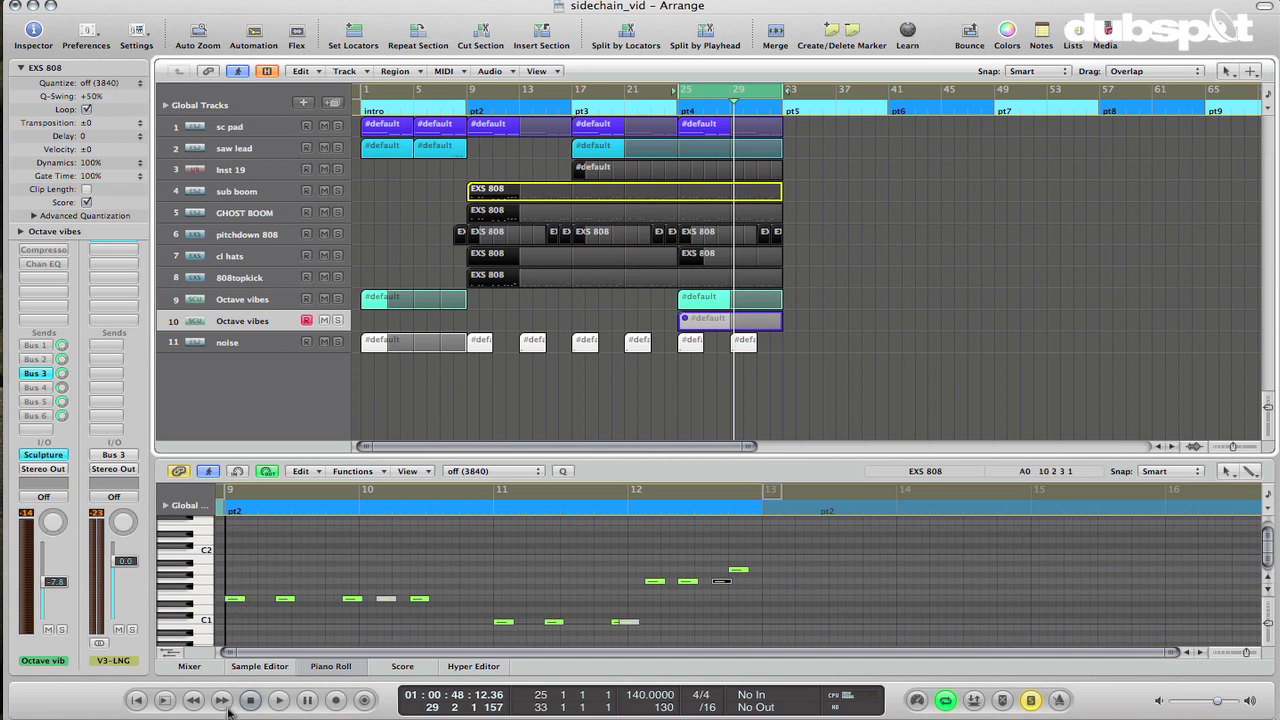
{"action": "left_click", "coordinate": [237, 601]}
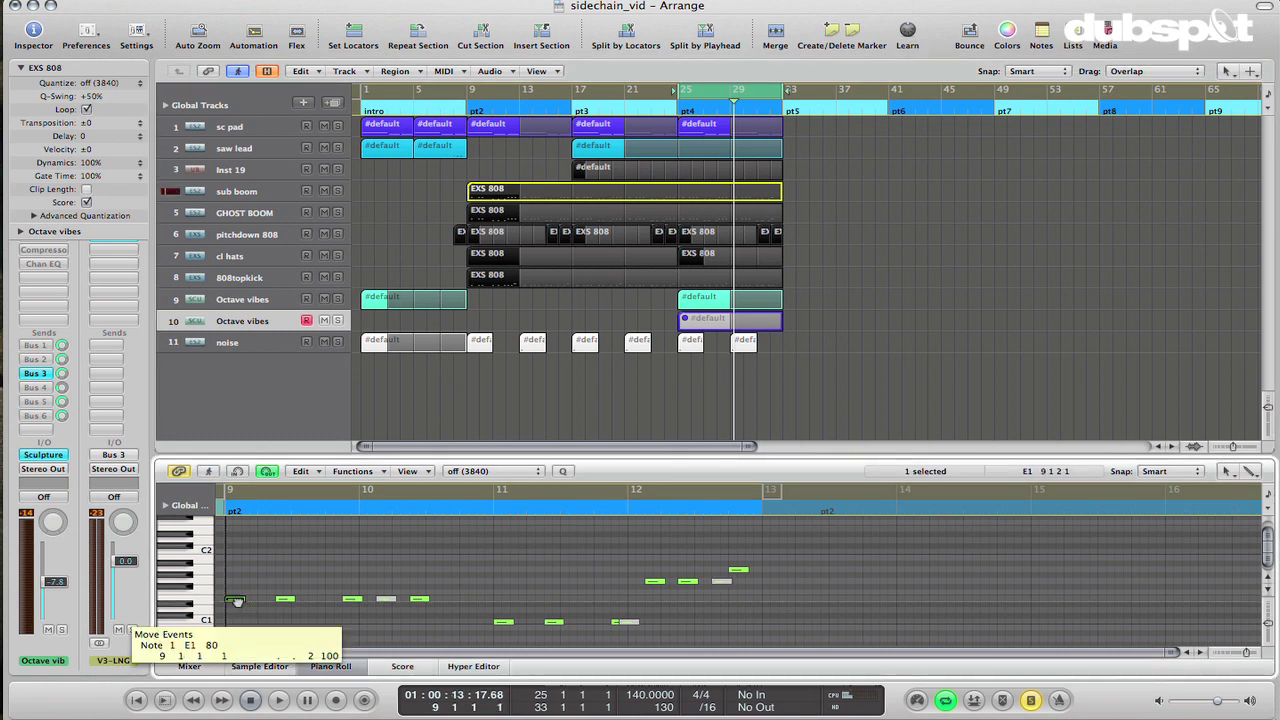
{"action": "left_click", "coordinate": [493, 210]}
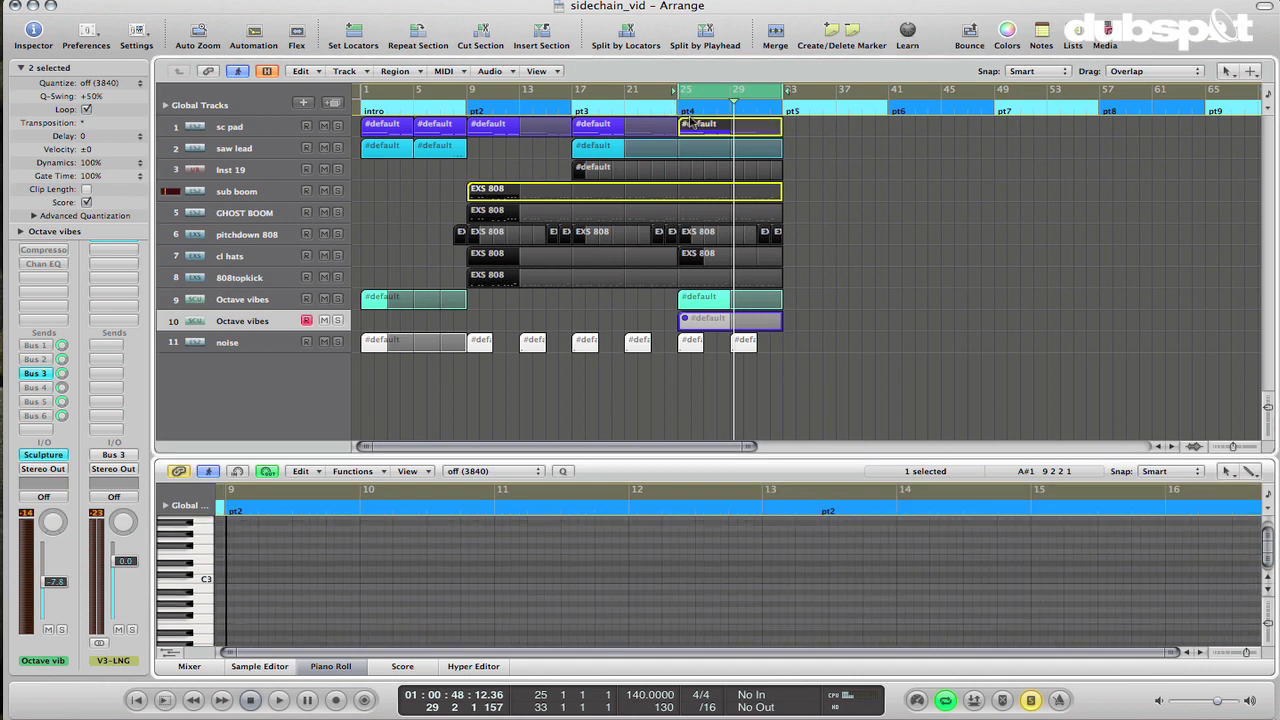
Add the bar-9 sc pad region and scroll between the bass and pad note ranges.
{"action": "left_click", "coordinate": [490, 134], "text": "shift"}
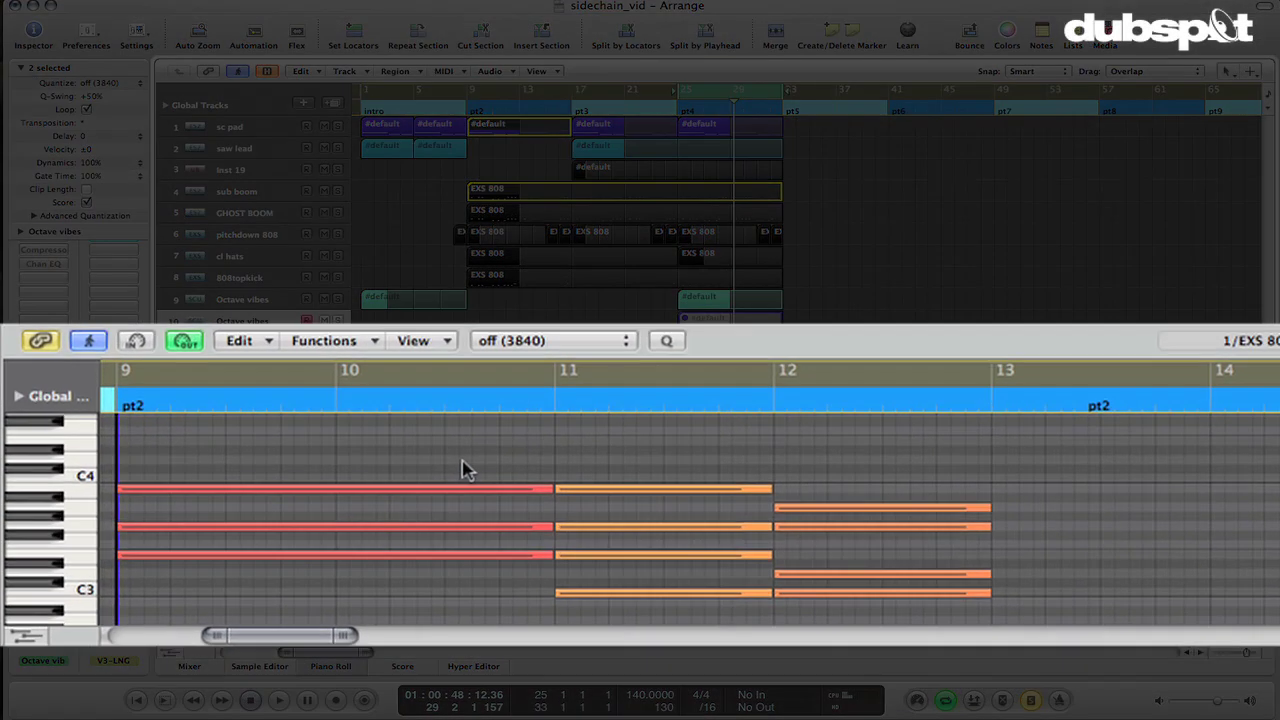
{"action": "scroll", "coordinate": [439, 548], "scroll_direction": "down", "scroll_amount": 3}
{"action": "scroll", "coordinate": [390, 548], "scroll_direction": "down", "scroll_amount": 15}
{"action": "scroll", "coordinate": [390, 548], "scroll_direction": "up", "scroll_amount": 10}
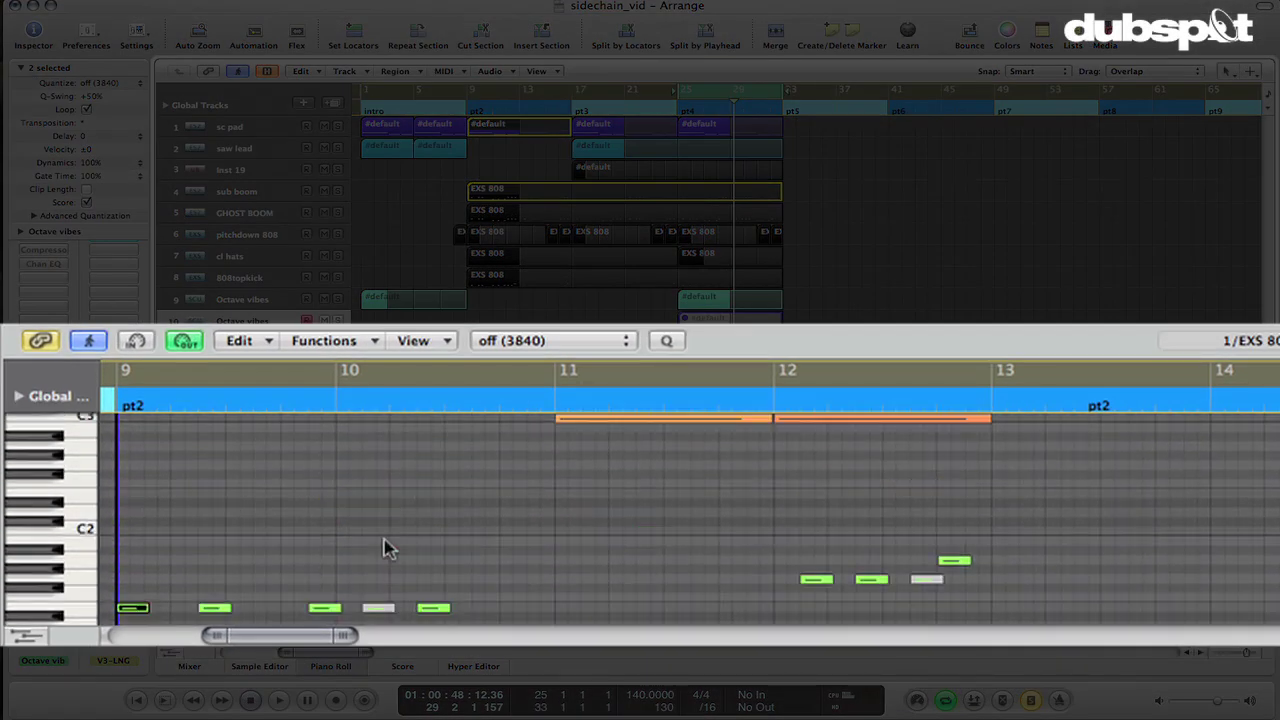
{"action": "scroll", "coordinate": [390, 548], "scroll_direction": "down", "scroll_amount": 8}
{"action": "scroll", "coordinate": [390, 548], "scroll_direction": "up", "scroll_amount": 20}
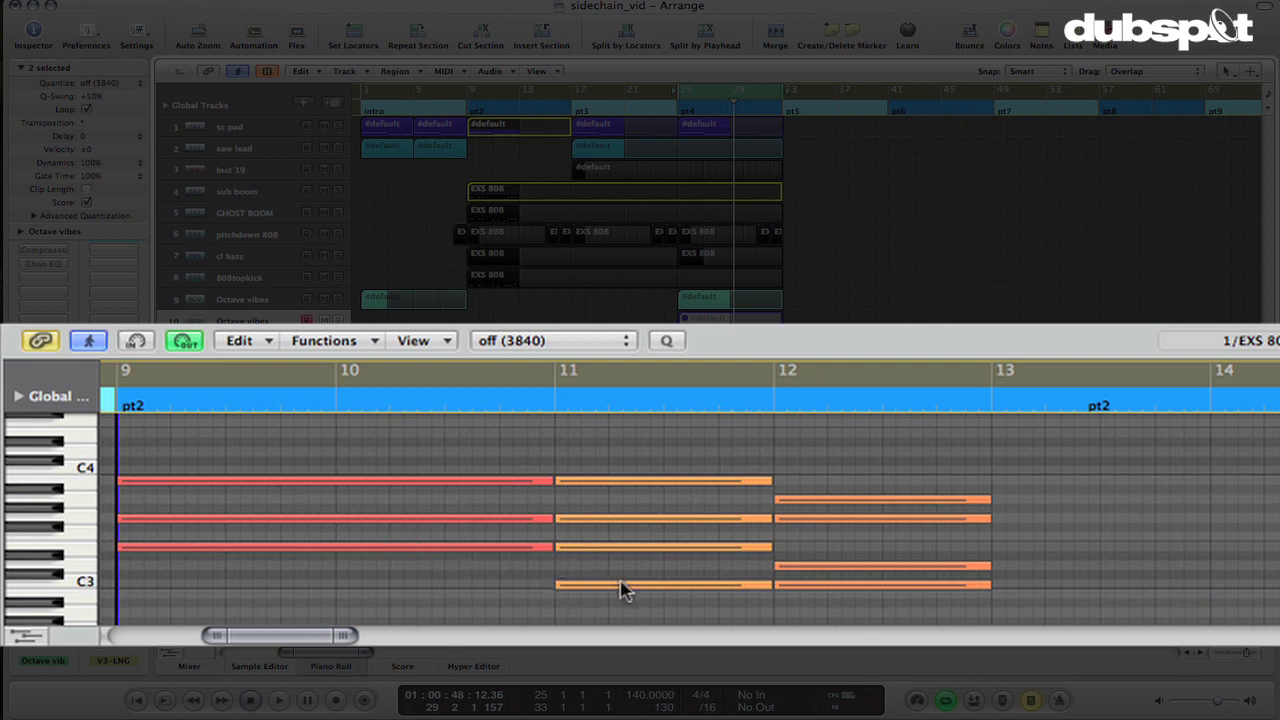
{"action": "scroll", "coordinate": [622, 590], "scroll_direction": "down", "scroll_amount": 10}
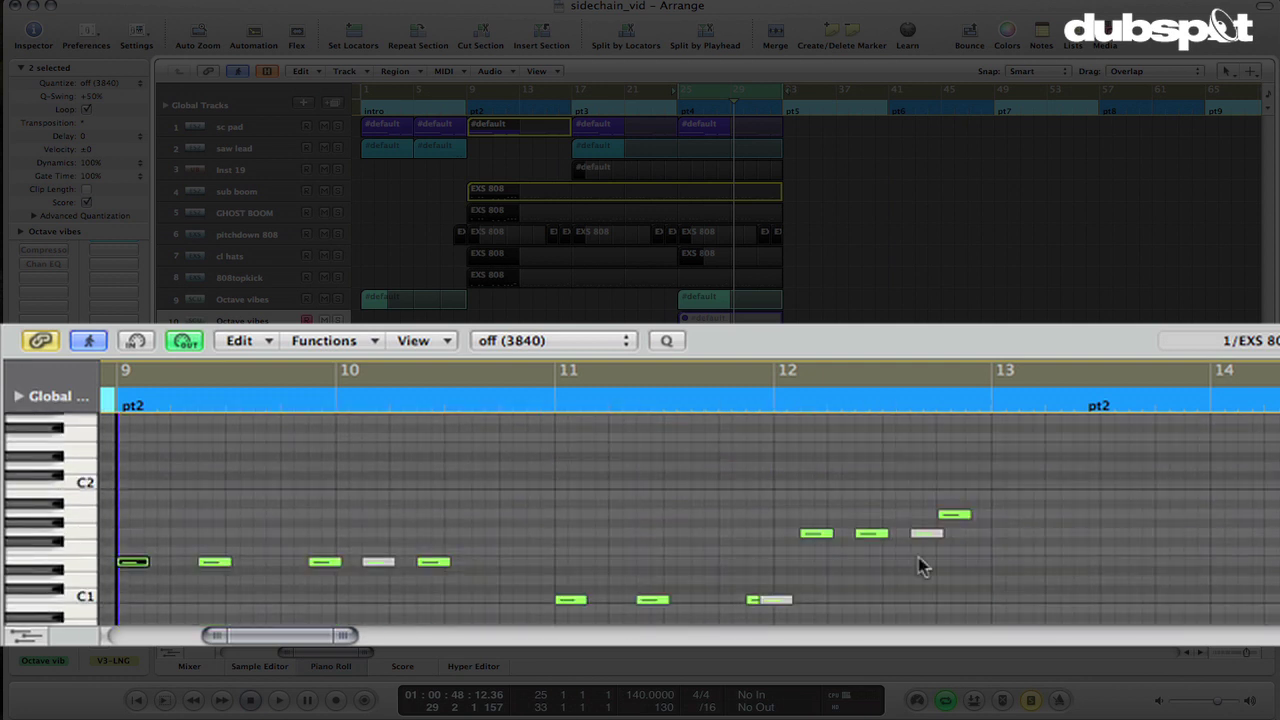
Select the bass note and then the pad note at bar 12.
{"action": "left_click", "coordinate": [815, 534]}
{"action": "scroll", "coordinate": [814, 536], "scroll_direction": "up", "scroll_amount": 10}
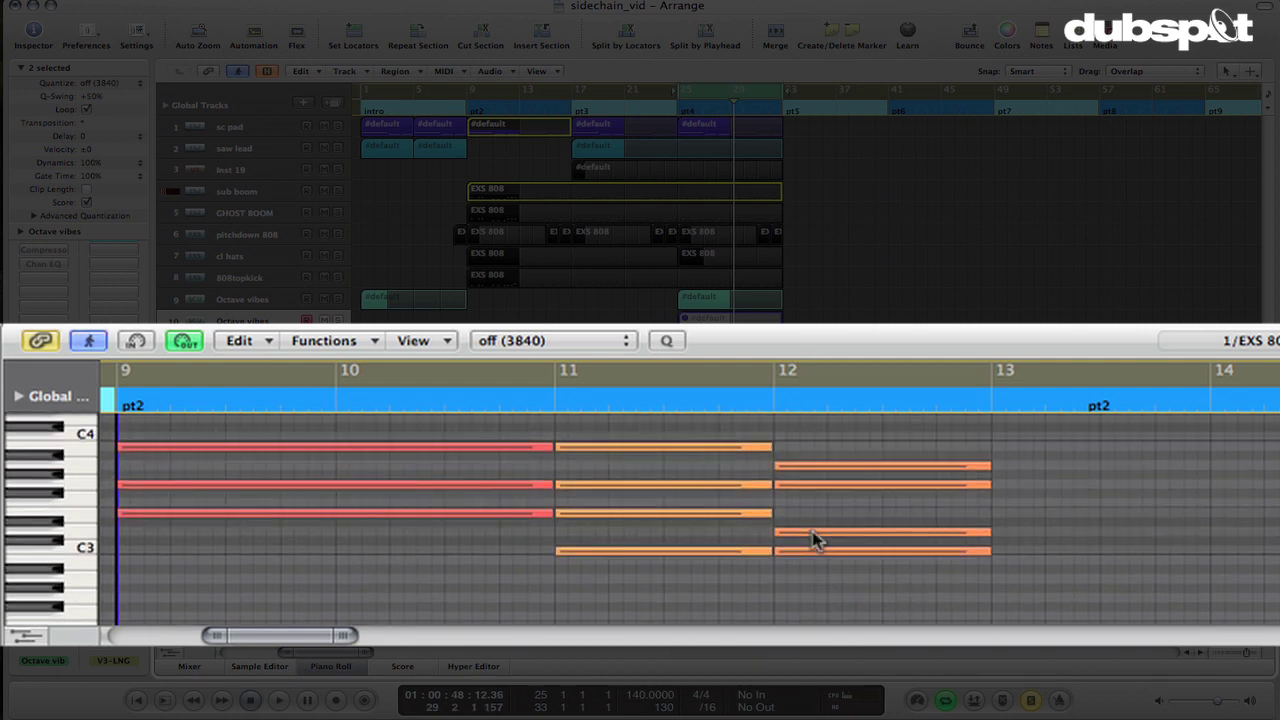
{"action": "left_click", "coordinate": [805, 484]}
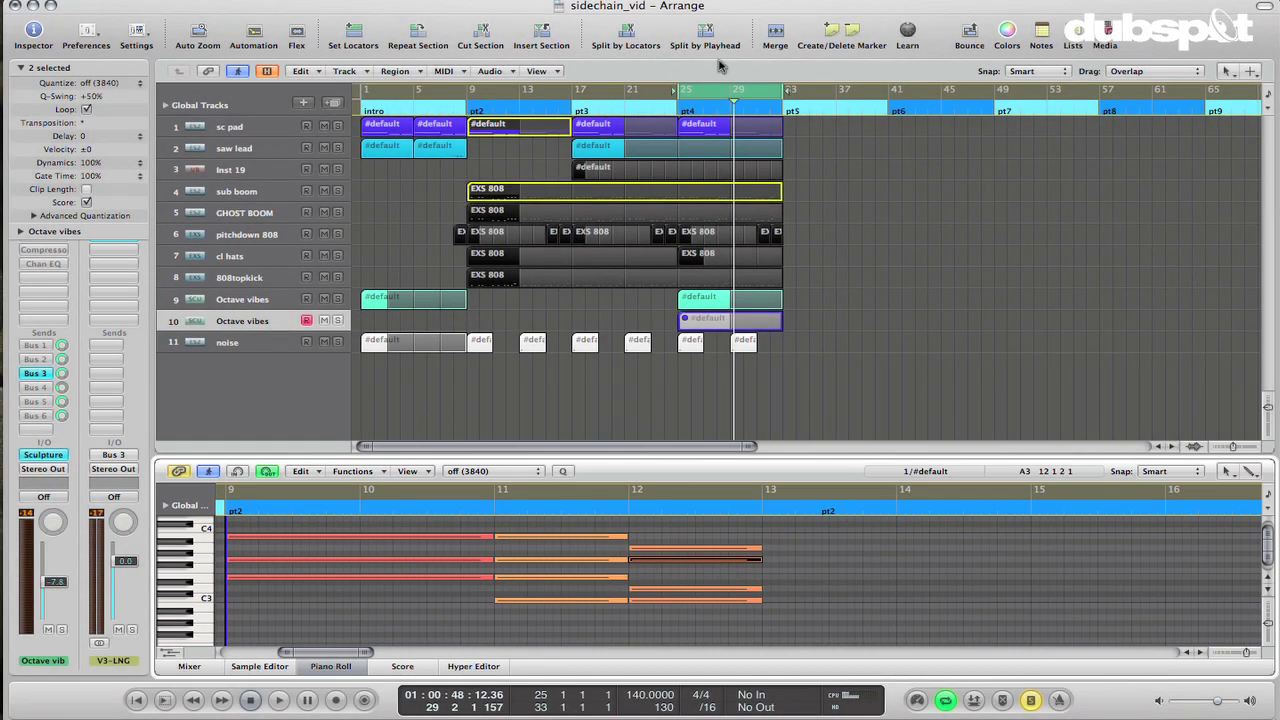
Add the bar-25 sc pad, saw lead and Octave vibes regions, then play them together.
{"action": "left_click", "coordinate": [703, 125], "text": "shift"}
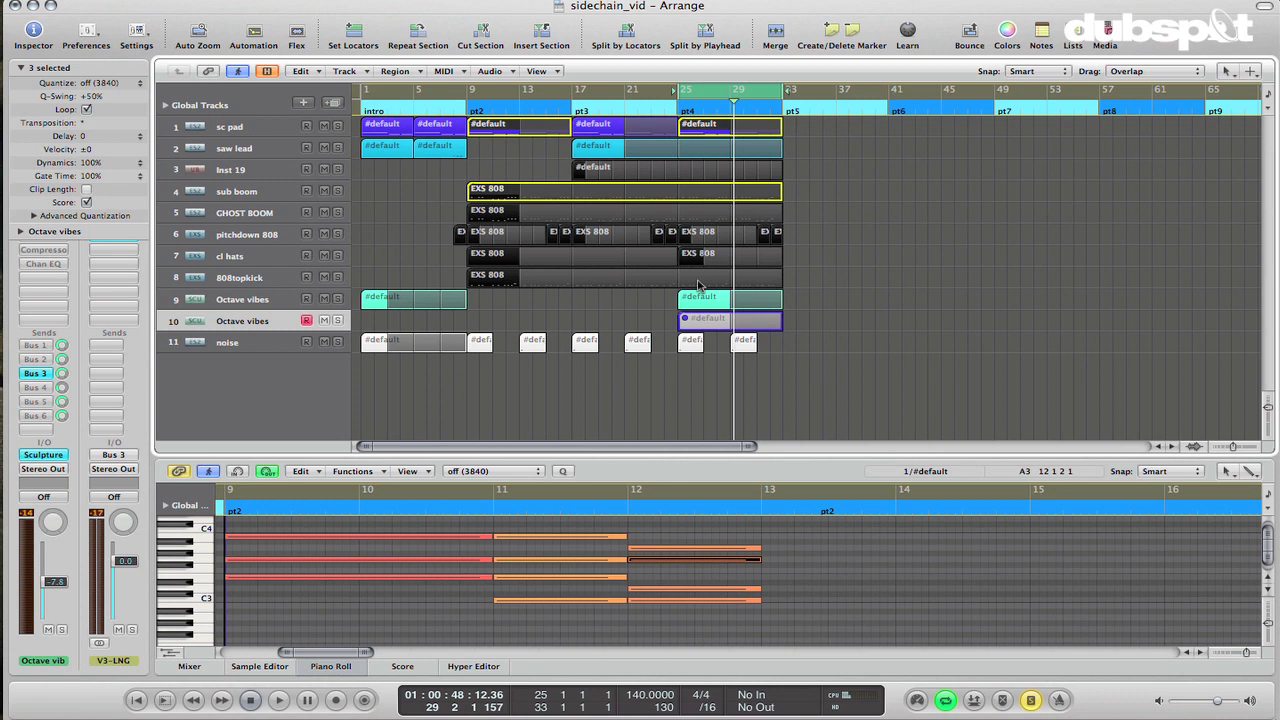
{"action": "left_click", "coordinate": [702, 297], "text": "shift"}
{"action": "left_click", "coordinate": [745, 148], "text": "shift"}
{"action": "key", "text": "space"}
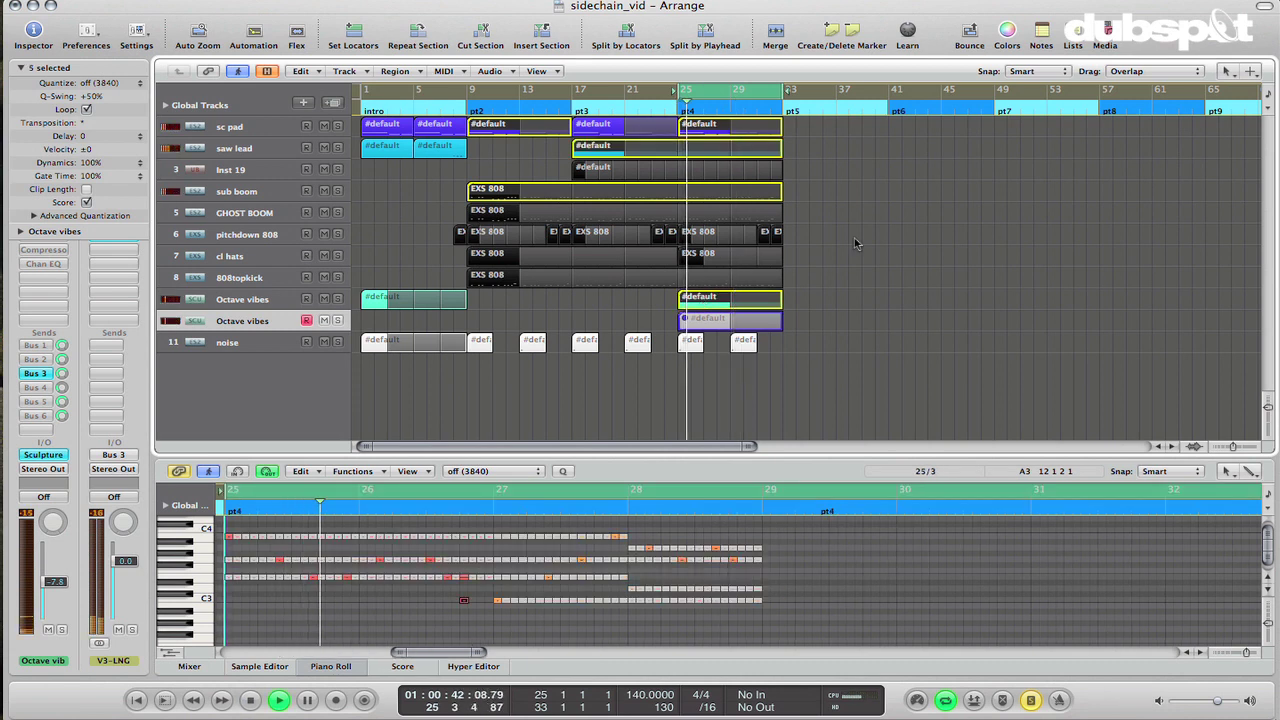